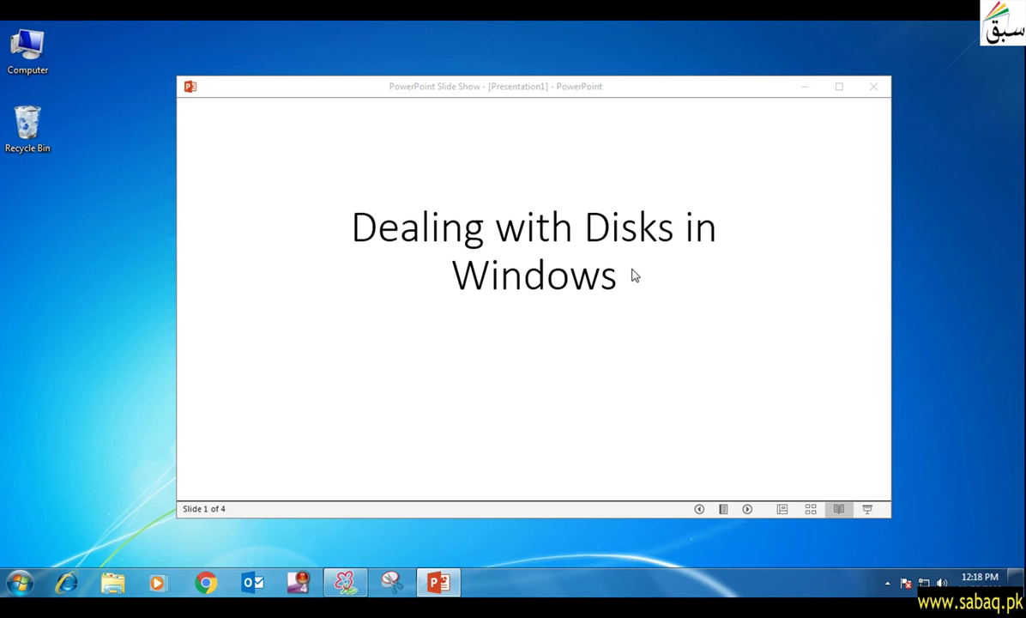
Advance the slide show through the File System points to the Local Disk C point on the Partition of Hard Disk slide
click(640, 279)
click(640, 301)
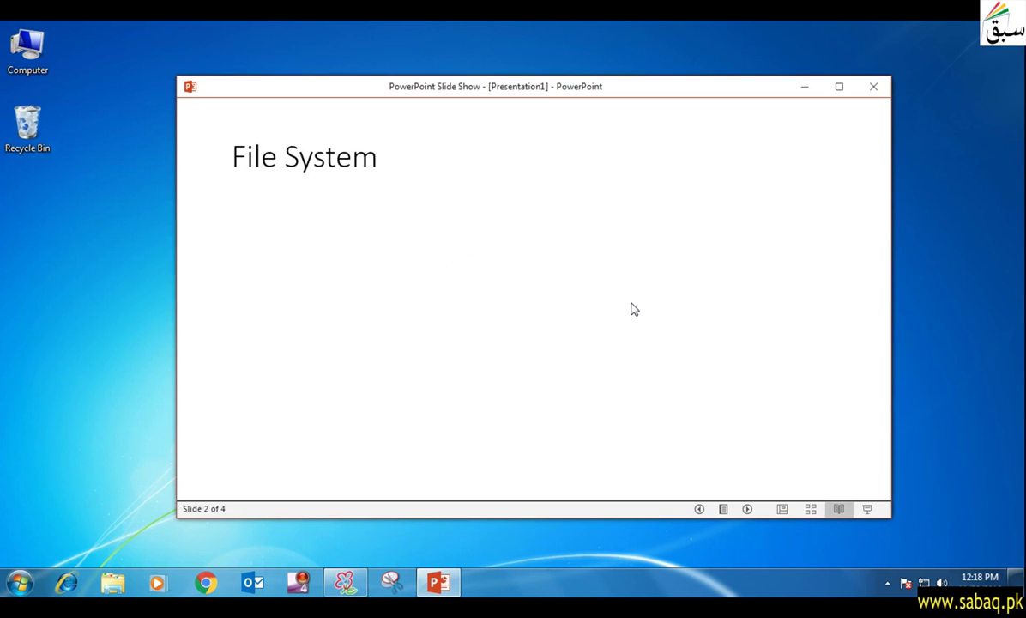
click(637, 309)
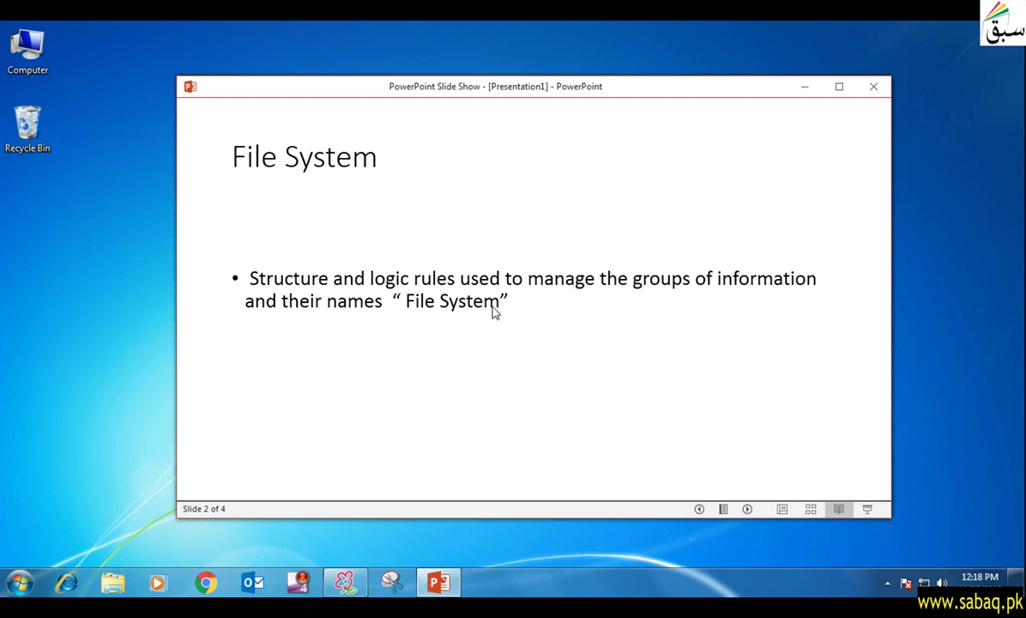
click(523, 341)
click(524, 342)
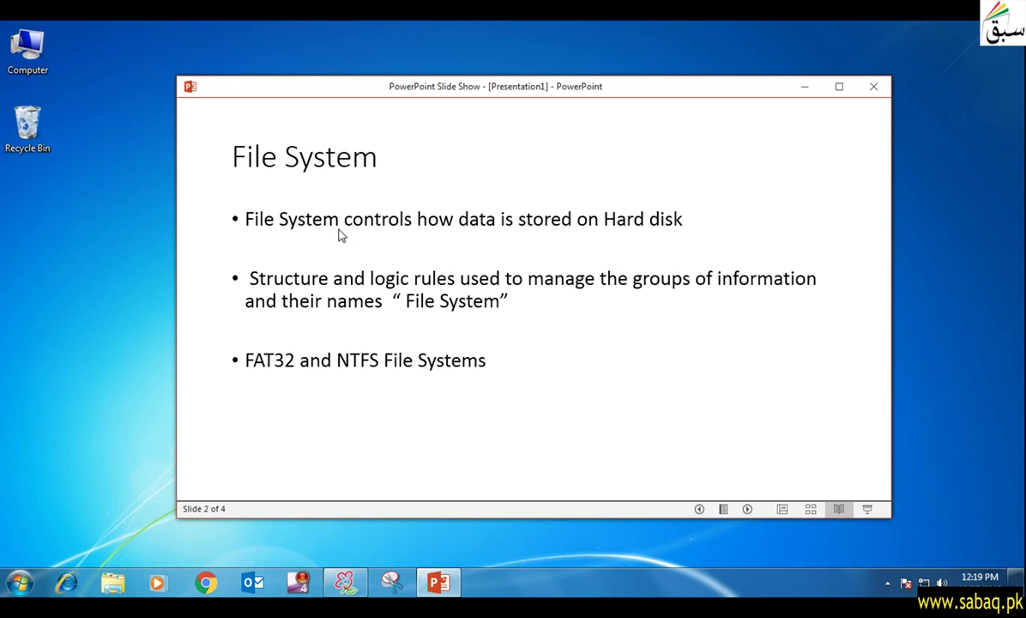
click(629, 362)
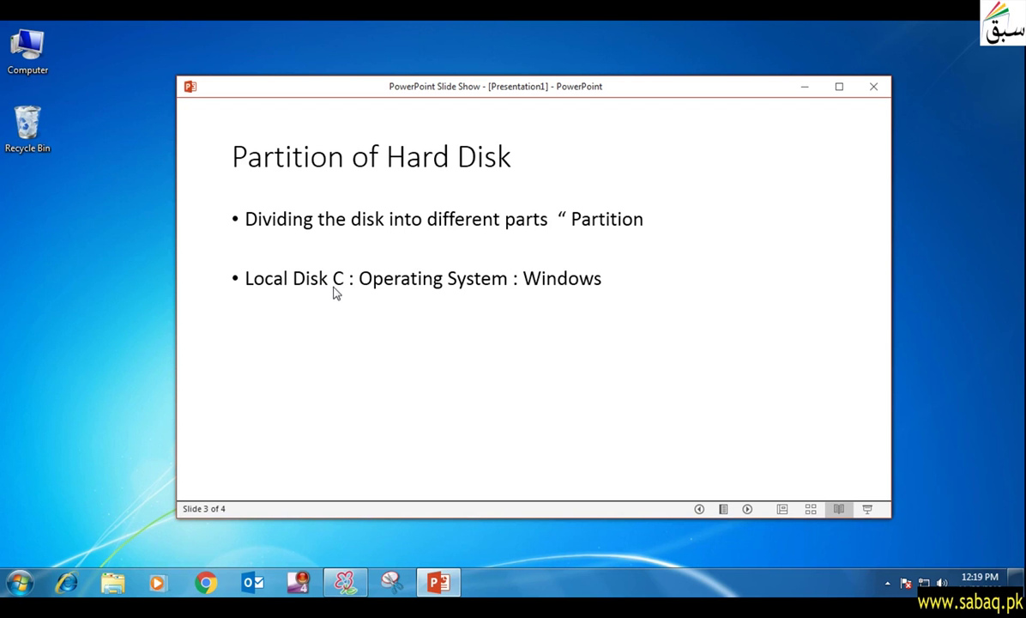
Switch to Windows Explorer and examine the Windows (C:), Local Disk (D:) and Official Data (E:) drives under Computer
click(120, 582)
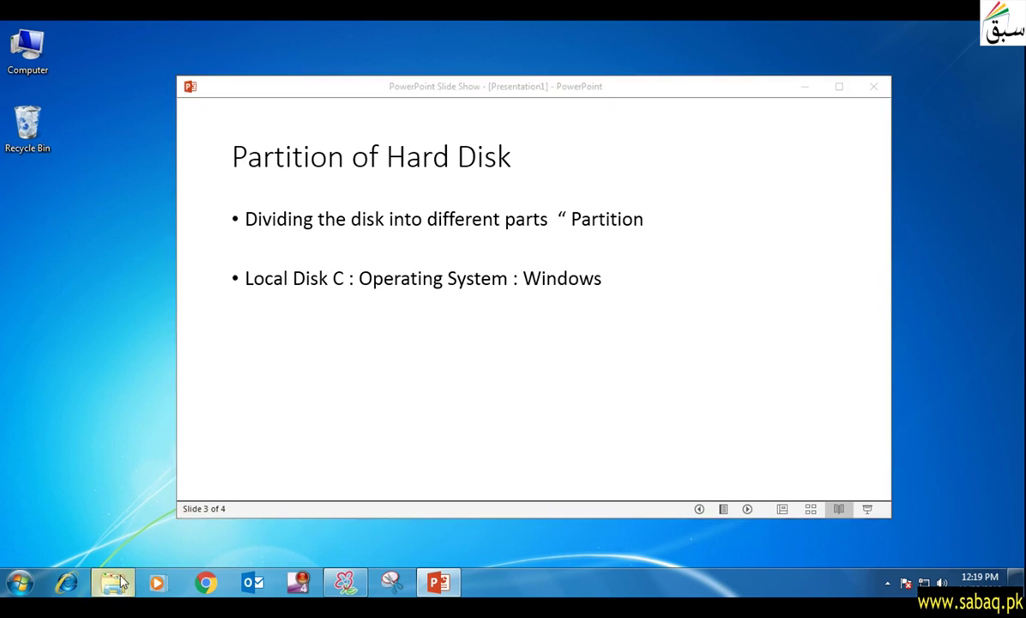
click(73, 292)
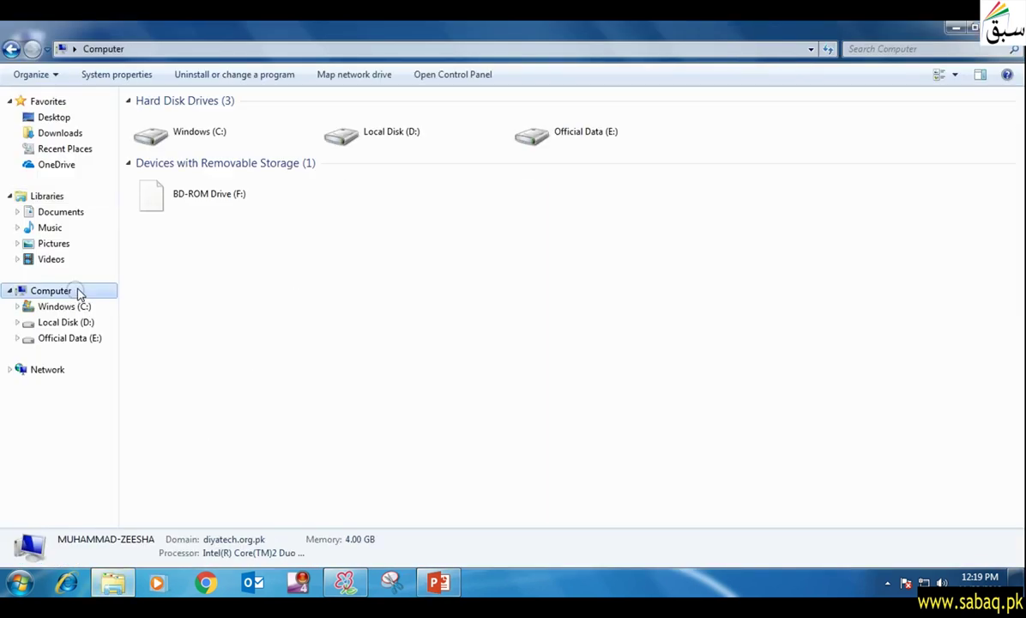
click(262, 135)
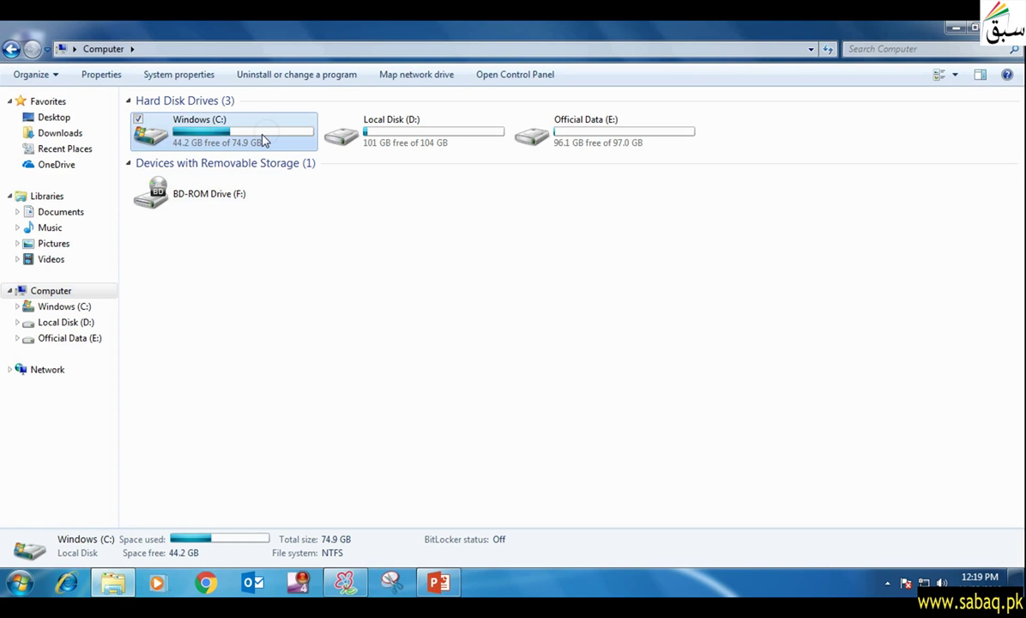
click(494, 146)
click(594, 141)
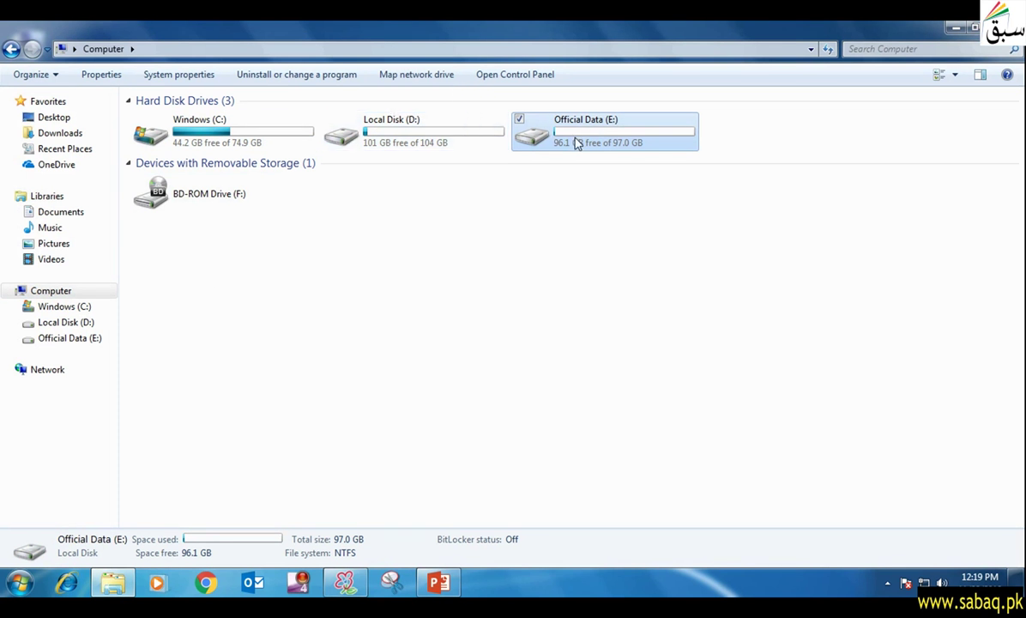
click(553, 242)
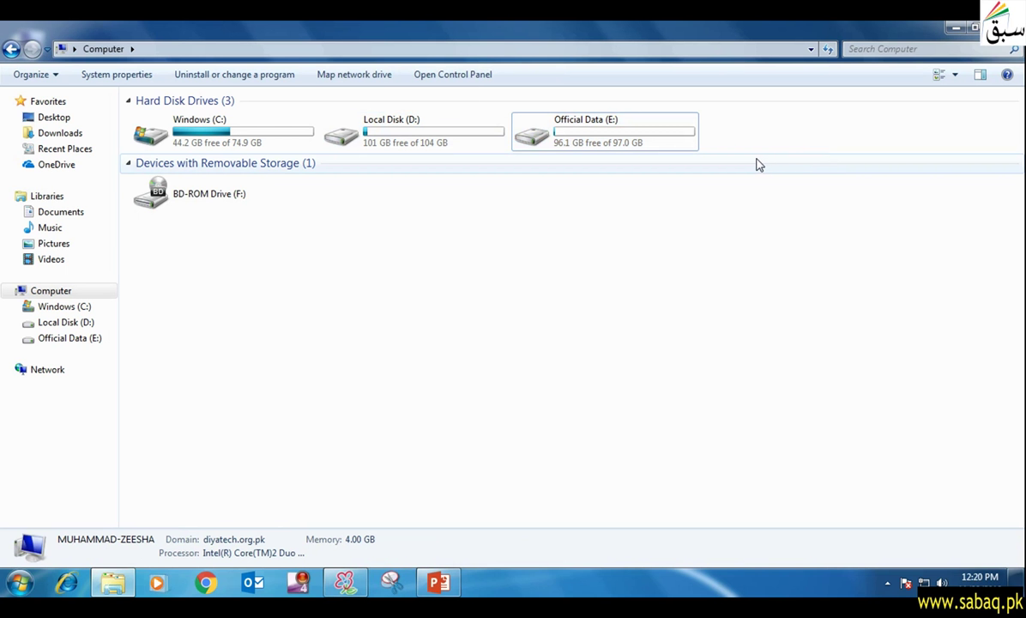
click(616, 139)
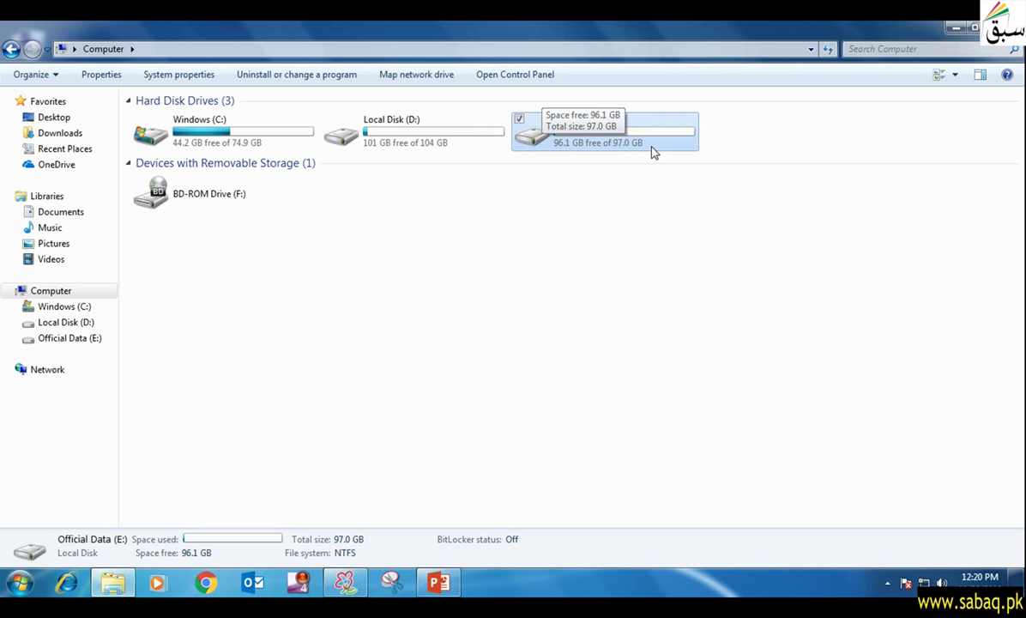
click(650, 227)
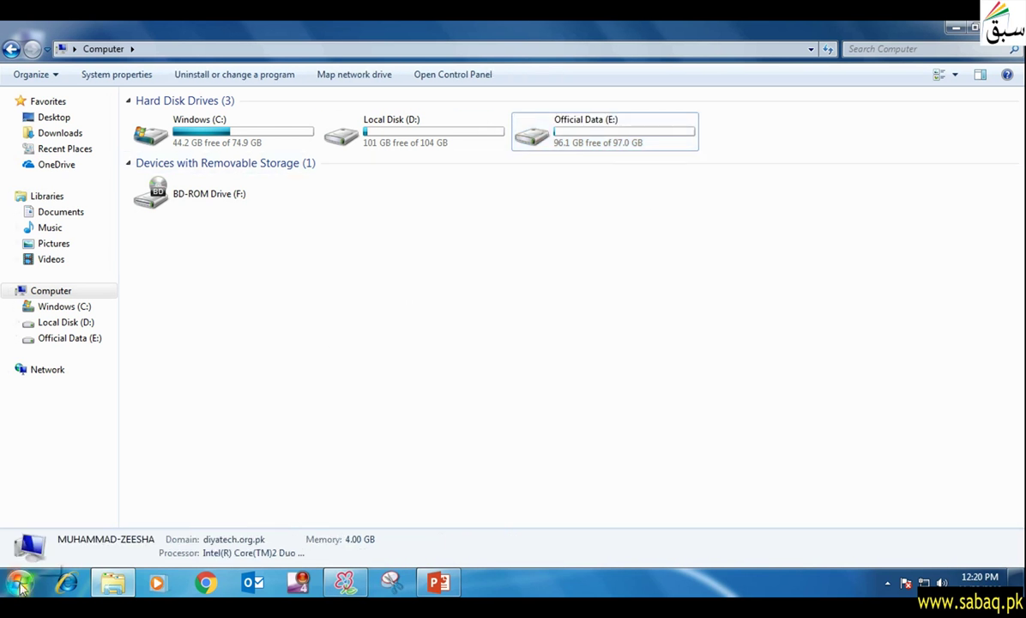
Search for and launch Computer Management, minimize the Explorer window and move the Computer Management window toward the middle of the desktop
key(super)
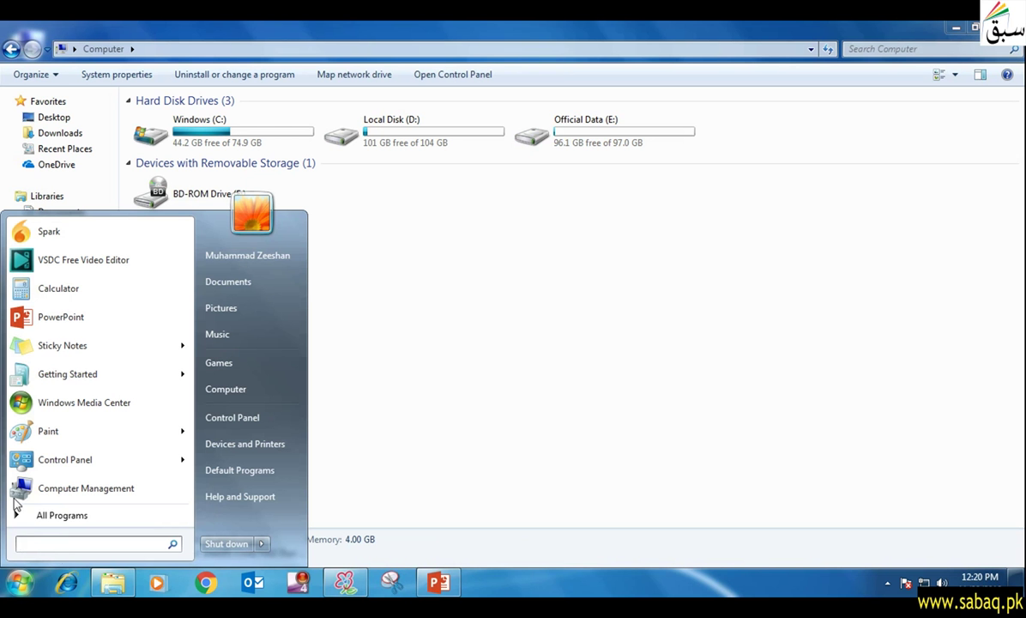
text(Compu)
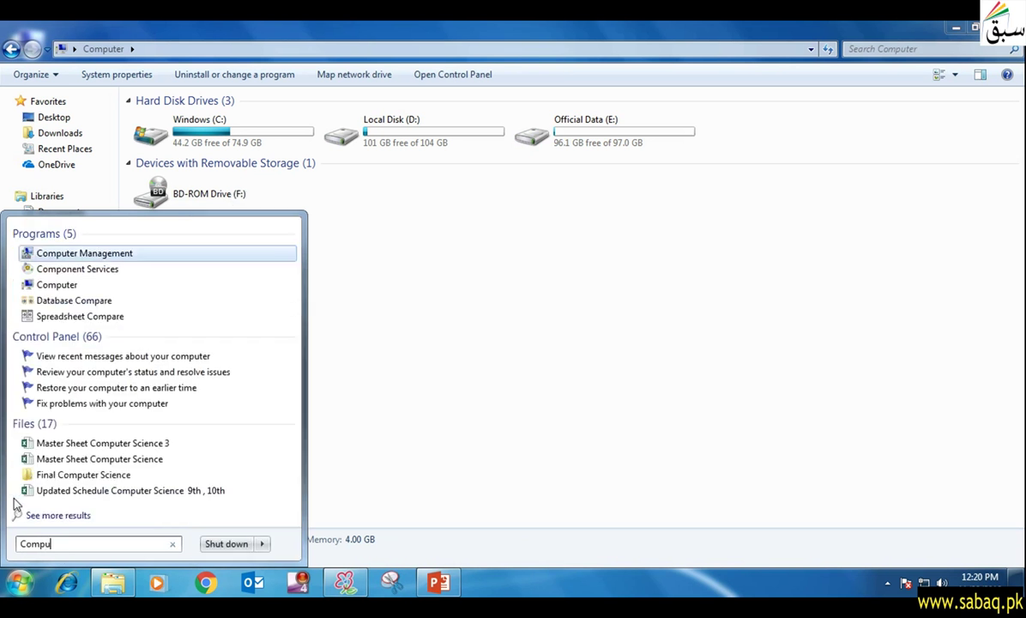
text(ter Manag)
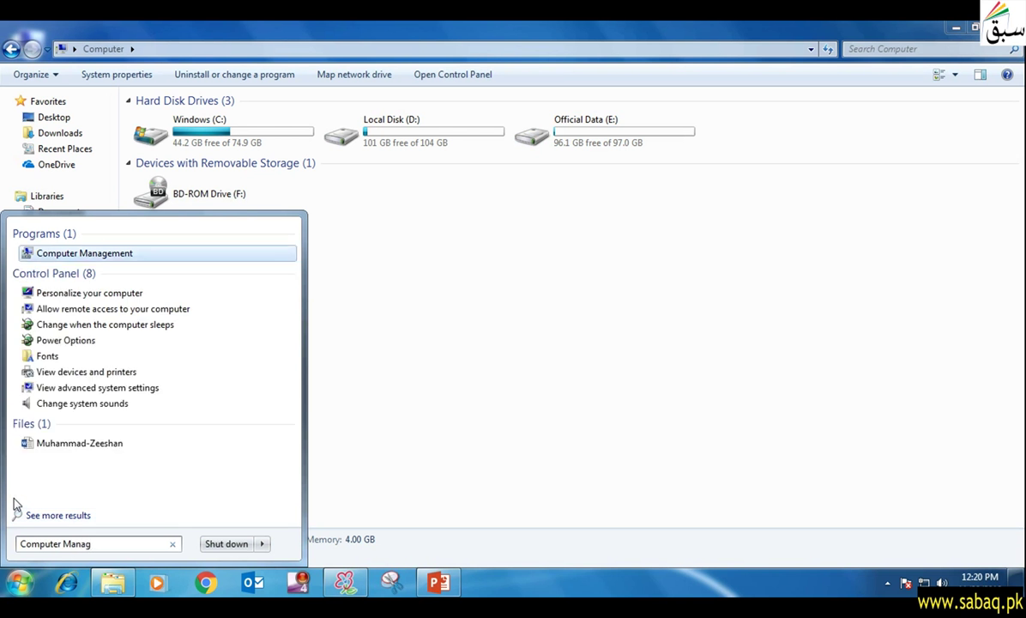
click(118, 255)
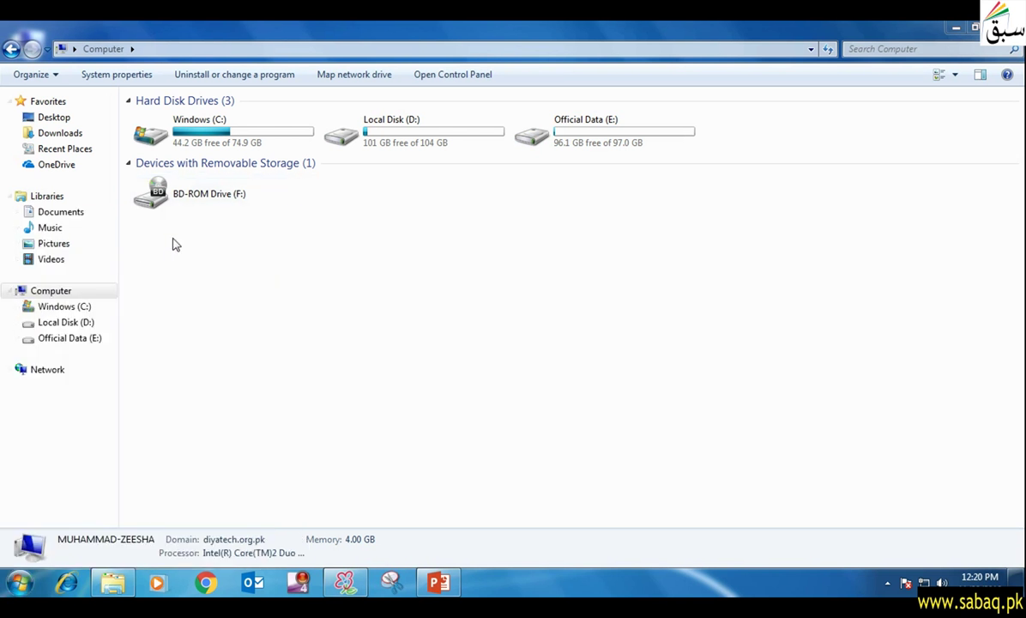
click(955, 29)
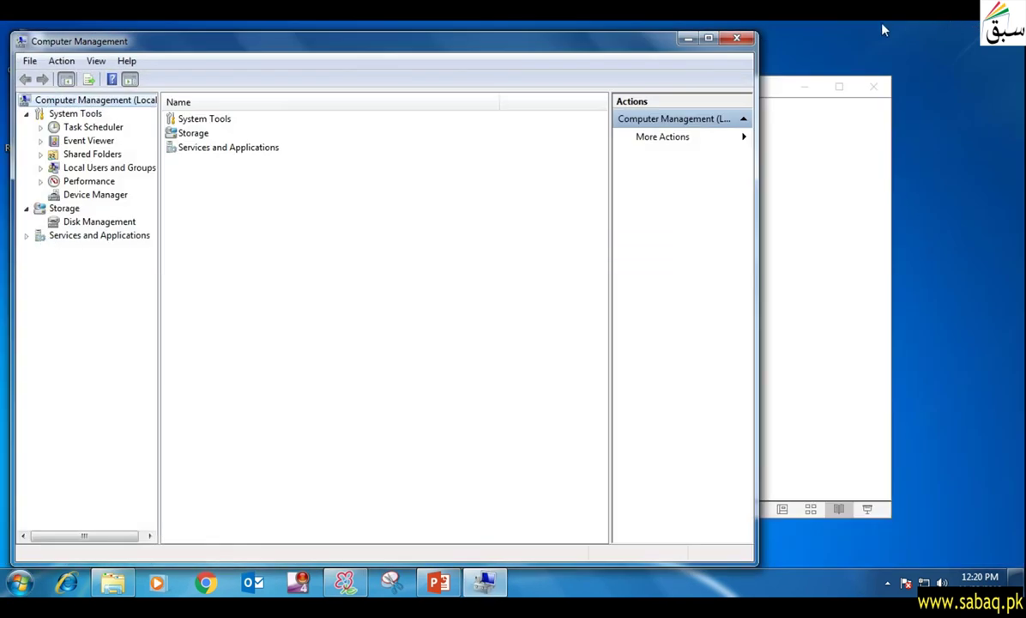
drag(607, 43, 729, 50)
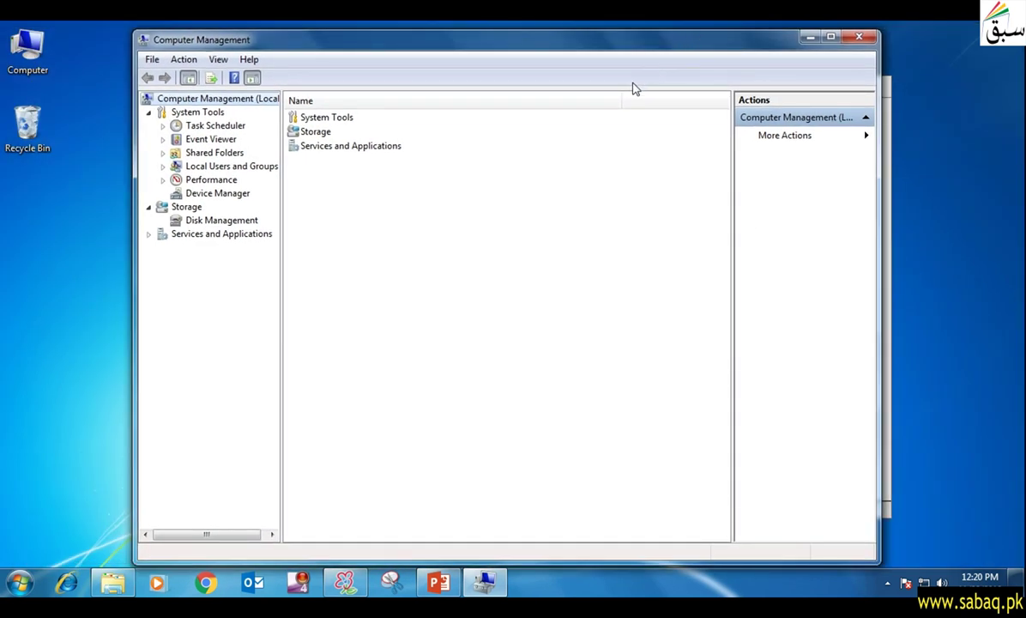
Open Disk Management and inspect the Official Data (E:) and Windows (C:) volumes in the volume list
click(225, 221)
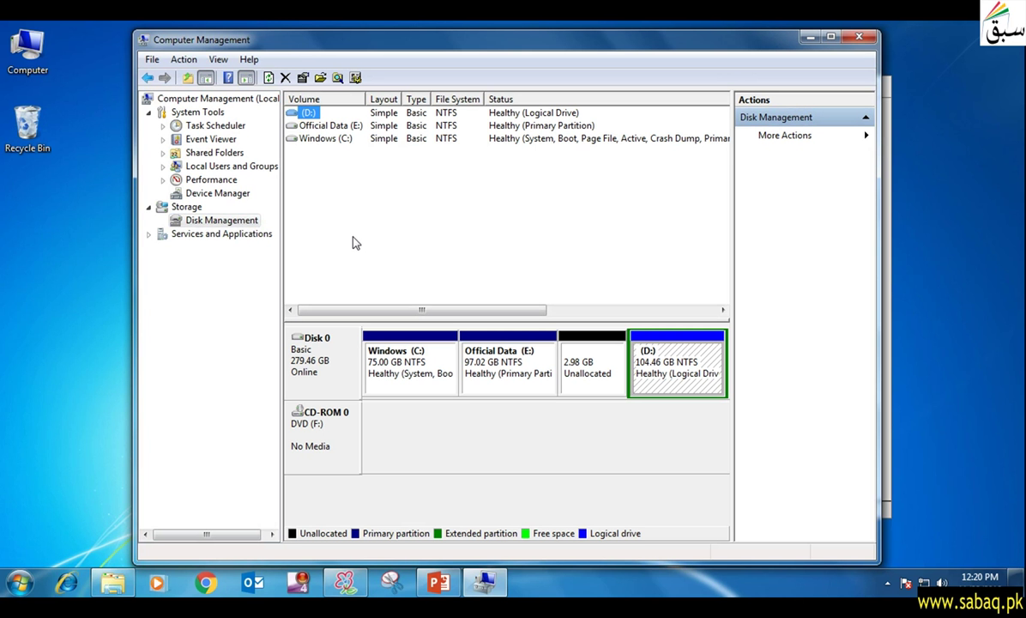
click(319, 127)
click(326, 138)
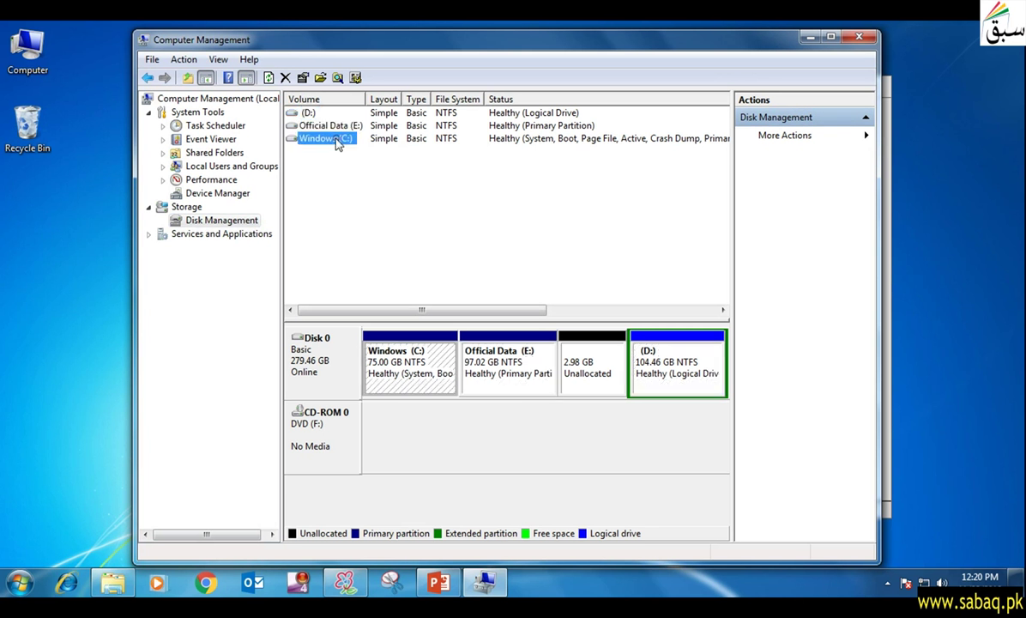
click(455, 122)
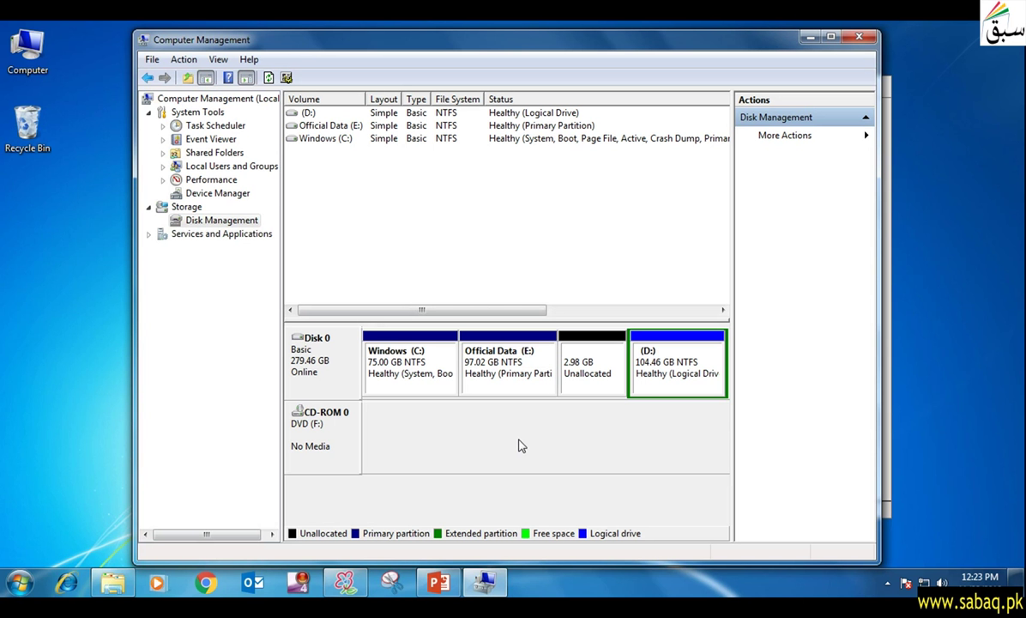
Open the Shrink Volume settings for Official Data (E:) and clear the amount of space to shrink
right_click(499, 365)
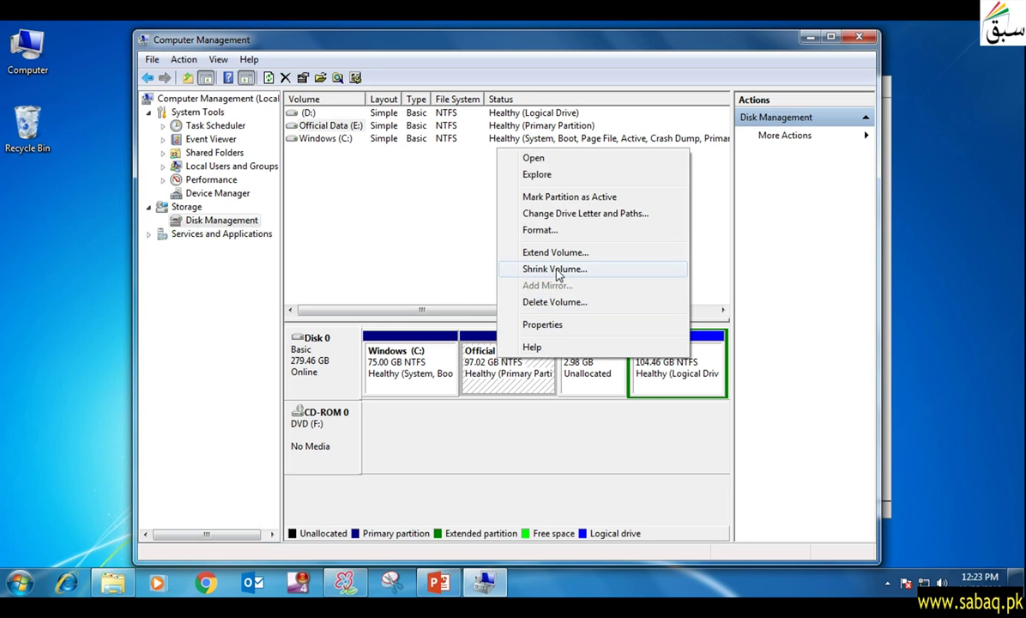
click(556, 270)
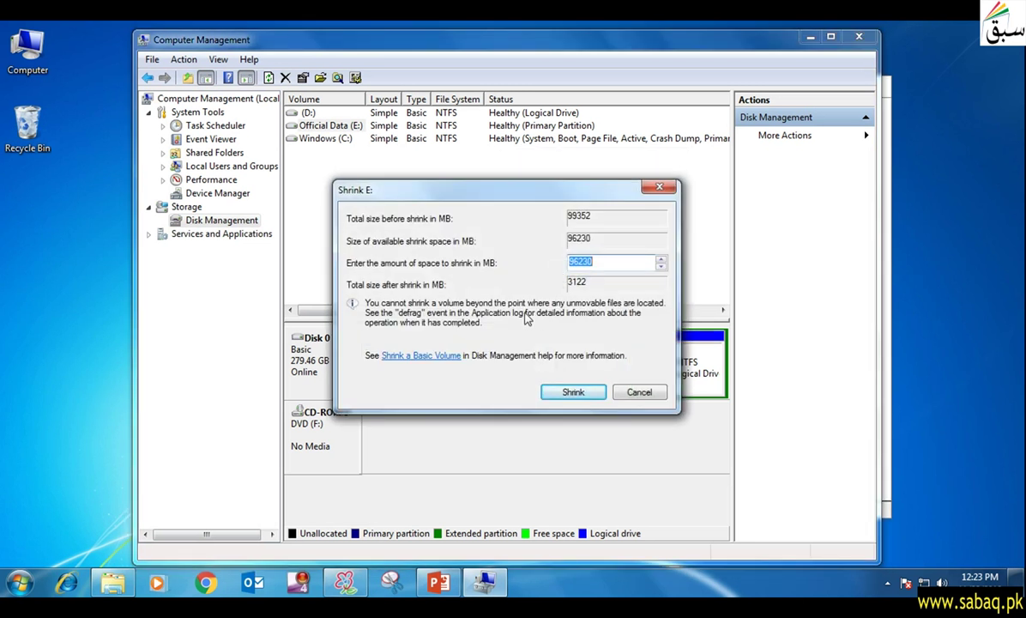
click(604, 262)
drag(599, 262, 549, 262)
key(BackSpace)
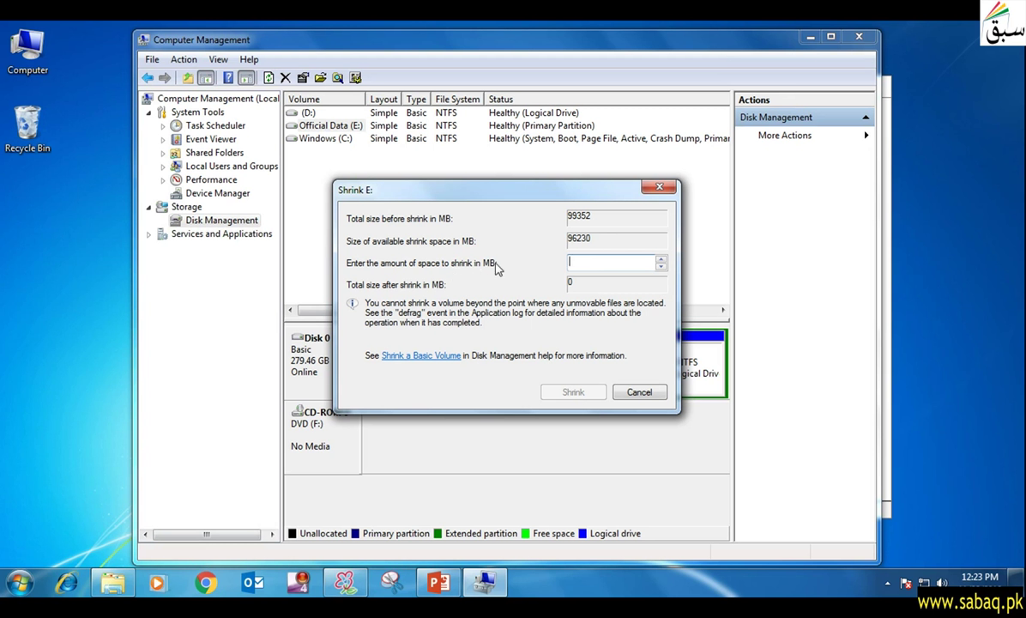
Switch to SmoothDraw and handwrite the question "5GB → MB?" on a blank area of the canvas
click(345, 583)
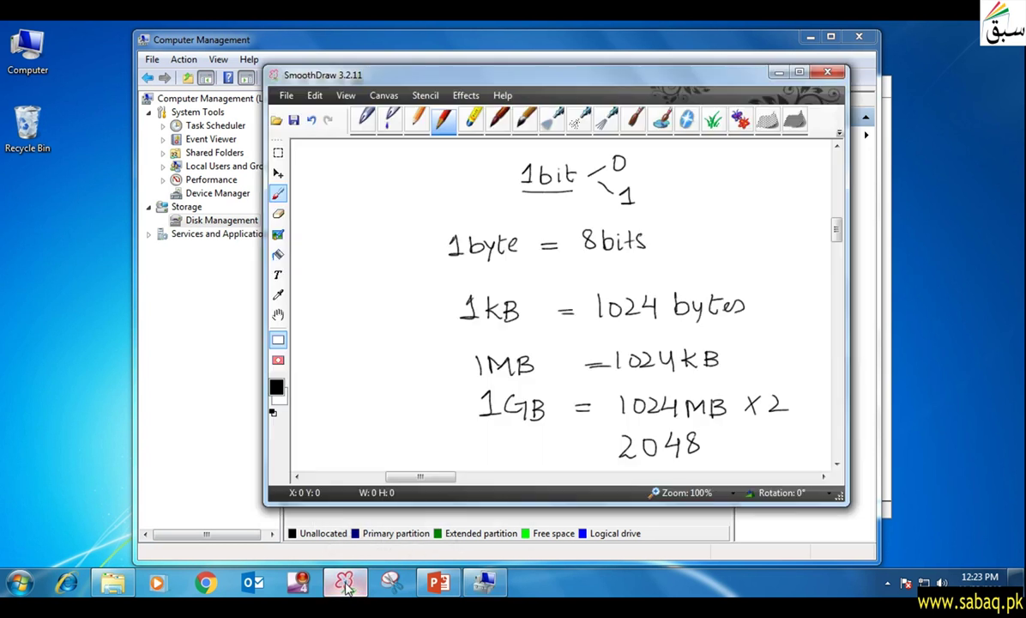
drag(836, 228, 837, 292)
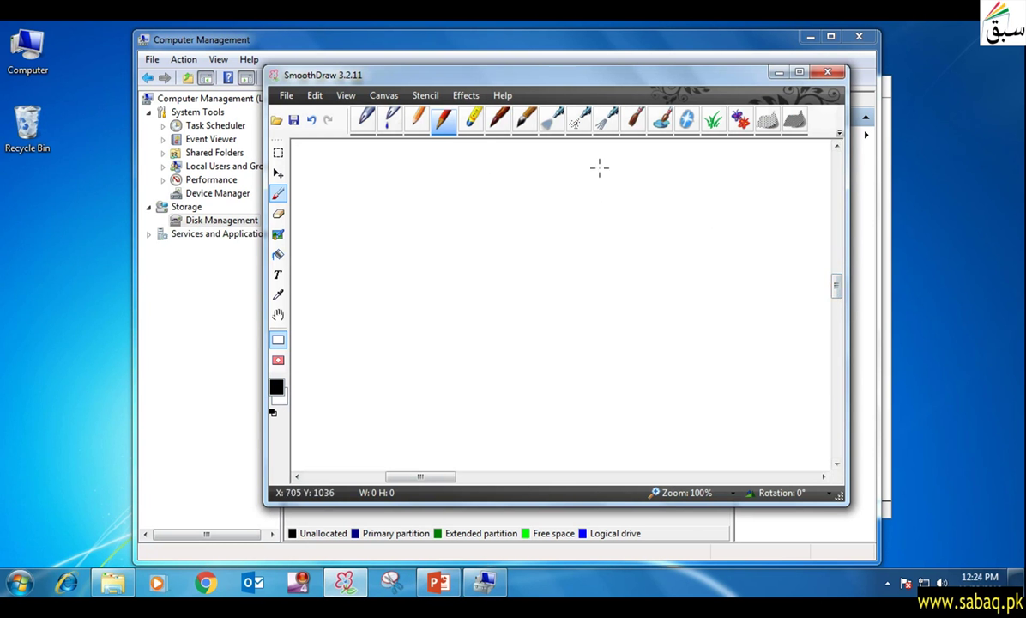
mouse_move(529, 178)
mouse_down()
mouse_move(521, 181)
mouse_move(579, 177)
mouse_move(590, 188)
mouse_move(661, 171)
mouse_move(675, 187)
mouse_move(689, 171)
mouse_move(710, 185)
mouse_move(729, 171)
mouse_move(733, 188)
mouse_up()
click(733, 196)
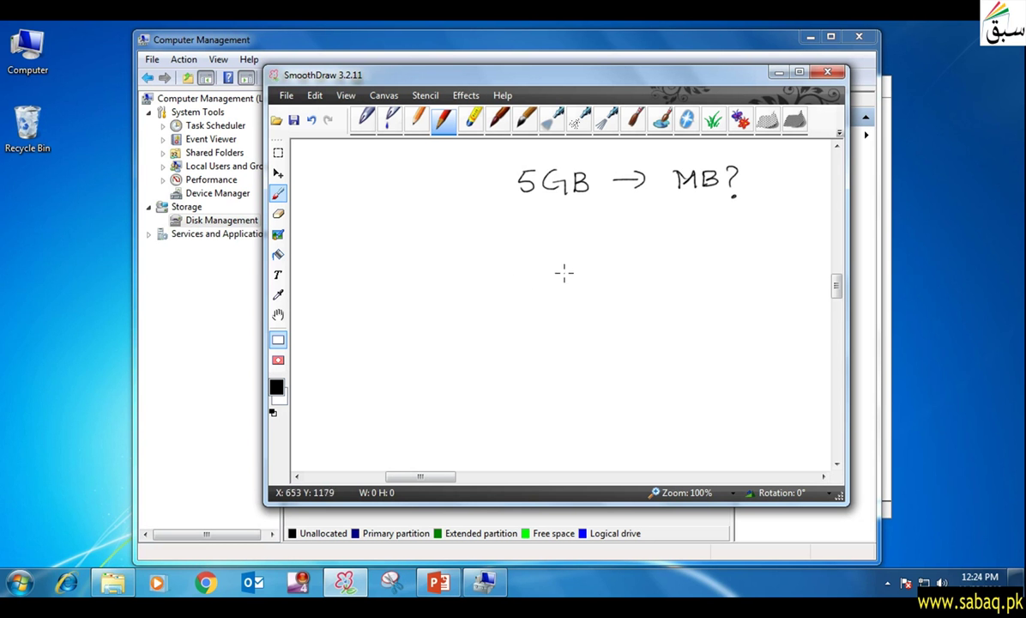
Handwrite "1 GB = 1024 MB" below the question and multiply both sides of the equation by 5
mouse_move(426, 240)
mouse_down()
mouse_move(431, 232)
mouse_move(484, 246)
mouse_move(485, 257)
mouse_move(527, 246)
mouse_up()
drag(510, 252, 565, 255)
mouse_move(585, 236)
mouse_down()
mouse_move(581, 248)
mouse_move(611, 254)
mouse_move(649, 242)
mouse_move(669, 253)
mouse_up()
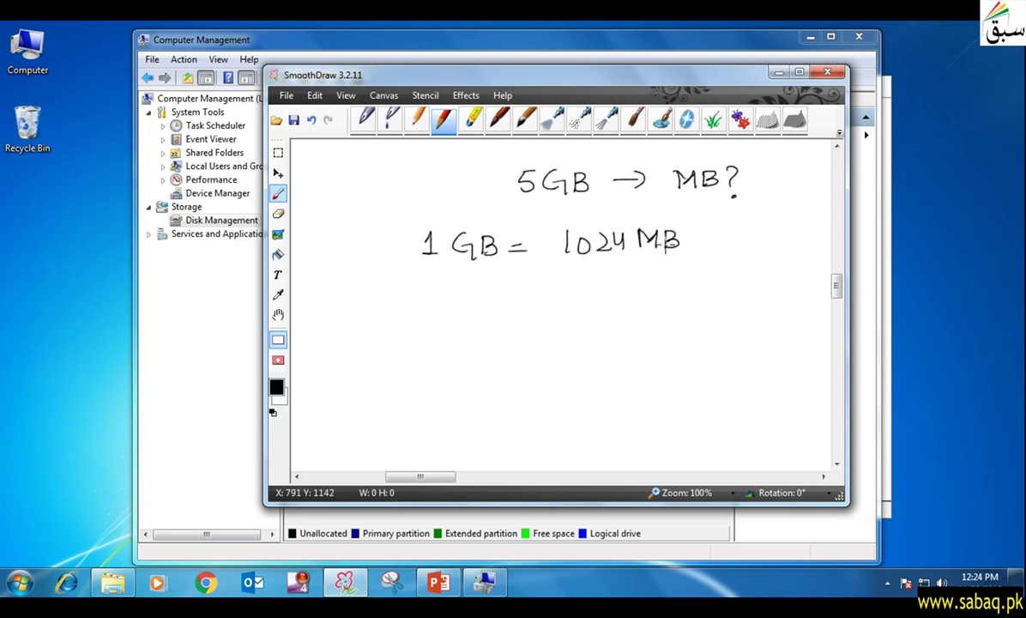
drag(379, 241, 392, 254)
mouse_move(392, 241)
mouse_down()
mouse_move(380, 255)
mouse_move(347, 254)
mouse_up()
drag(350, 232, 361, 230)
drag(707, 234, 721, 249)
mouse_move(721, 233)
mouse_down()
mouse_move(708, 248)
mouse_move(735, 252)
mouse_up()
drag(736, 229, 753, 227)
Work out and handwrite "5GB = 5120 MB" with its carry digits, underline the result and minimize the SmoothDraw window
drag(423, 326, 420, 350)
mouse_move(423, 325)
mouse_down()
mouse_move(481, 350)
mouse_move(498, 329)
mouse_move(482, 349)
mouse_move(527, 339)
mouse_up()
drag(513, 347, 530, 346)
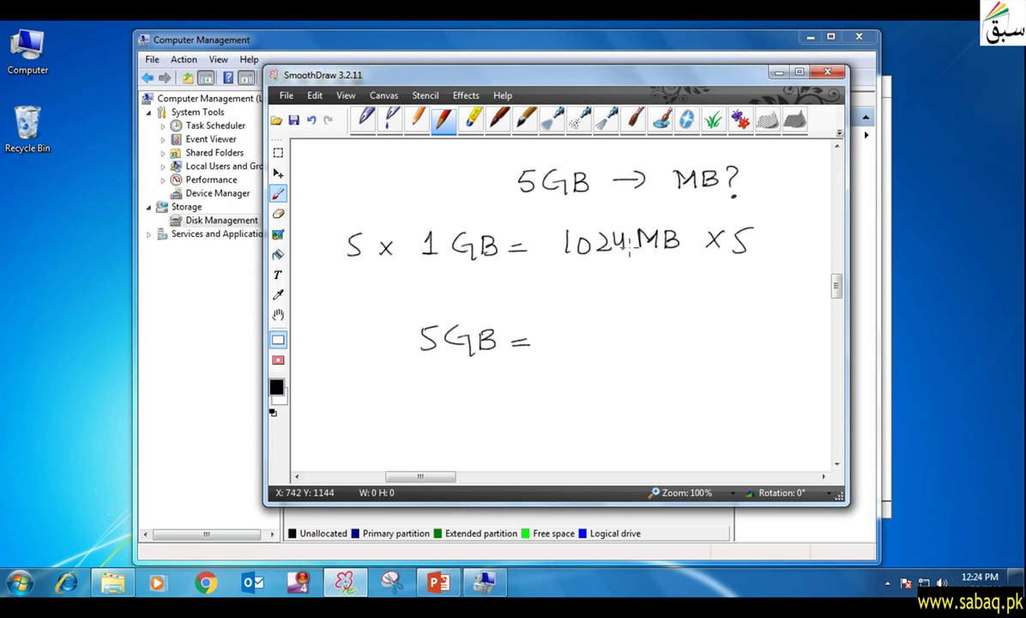
drag(625, 330, 623, 331)
drag(596, 211, 605, 216)
drag(597, 331, 606, 346)
mouse_move(562, 327)
mouse_down()
mouse_move(560, 346)
mouse_move(572, 327)
mouse_up()
mouse_move(650, 344)
mouse_down()
mouse_move(667, 328)
mouse_move(677, 344)
mouse_up()
drag(677, 326, 678, 344)
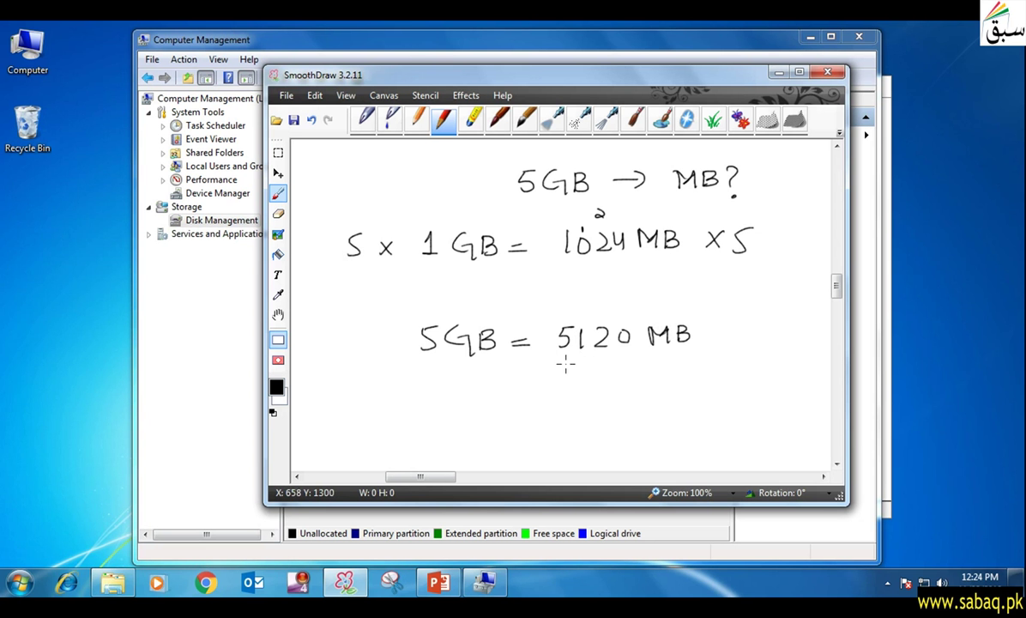
drag(559, 363, 643, 362)
click(778, 74)
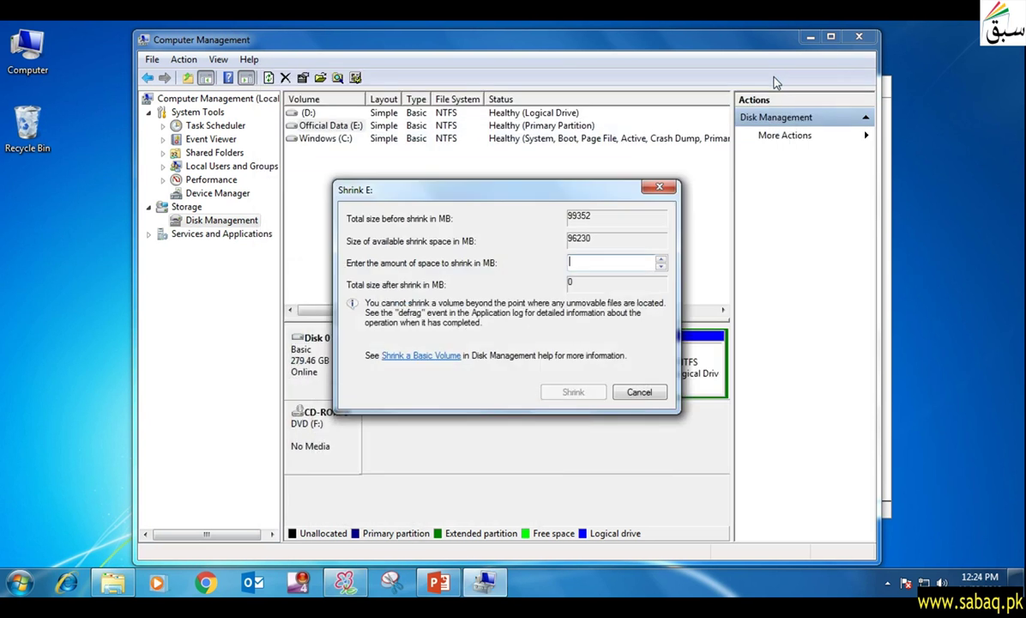
Set the amount of space to shrink on drive E: to 5120 MB and carry out the shrink
click(580, 262)
text(5122)
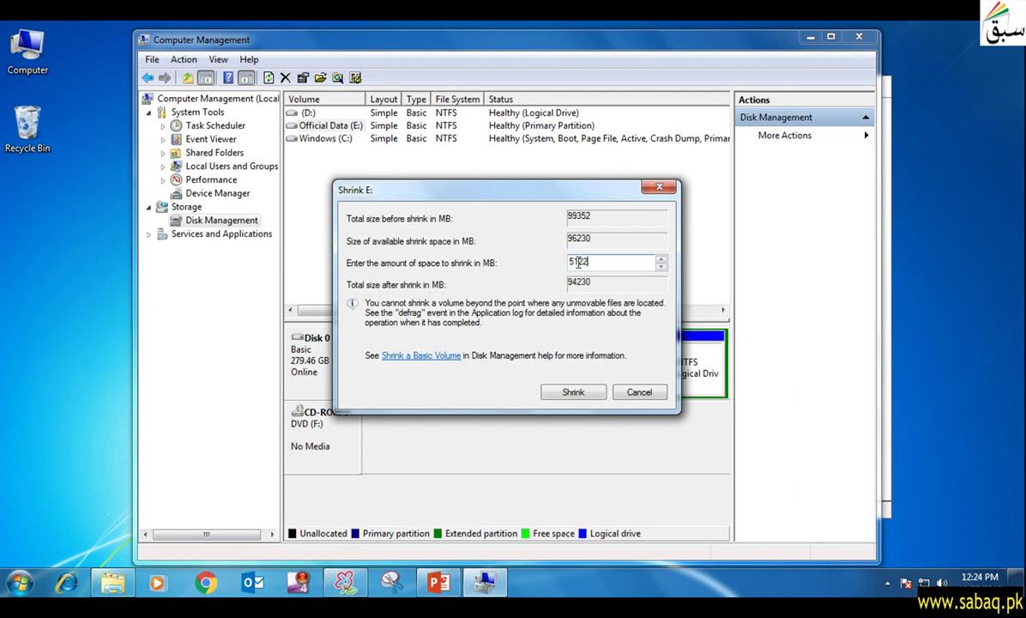
key(BackSpace)
text(0)
click(575, 393)
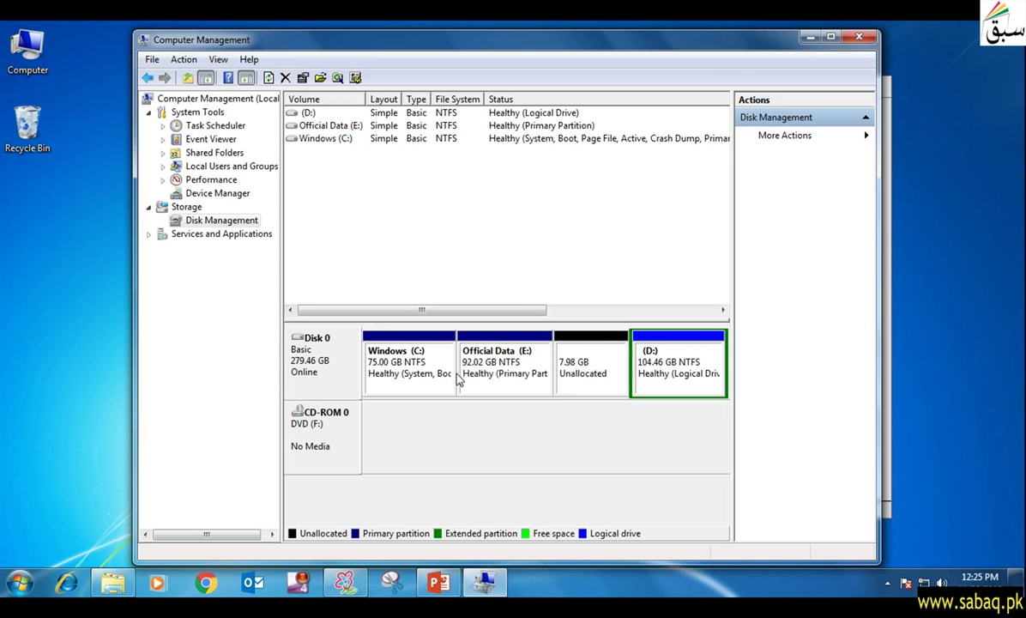
Create an 8167 MB simple volume in the unallocated space with drive letter G, quick-formatted as NTFS and labelled New Volume
right_click(602, 371)
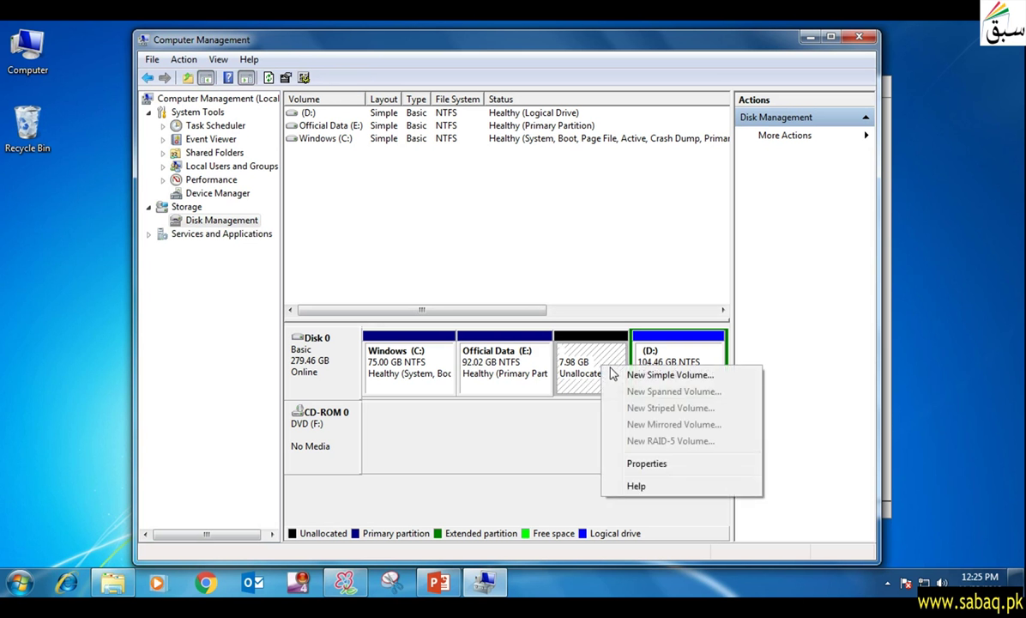
click(648, 373)
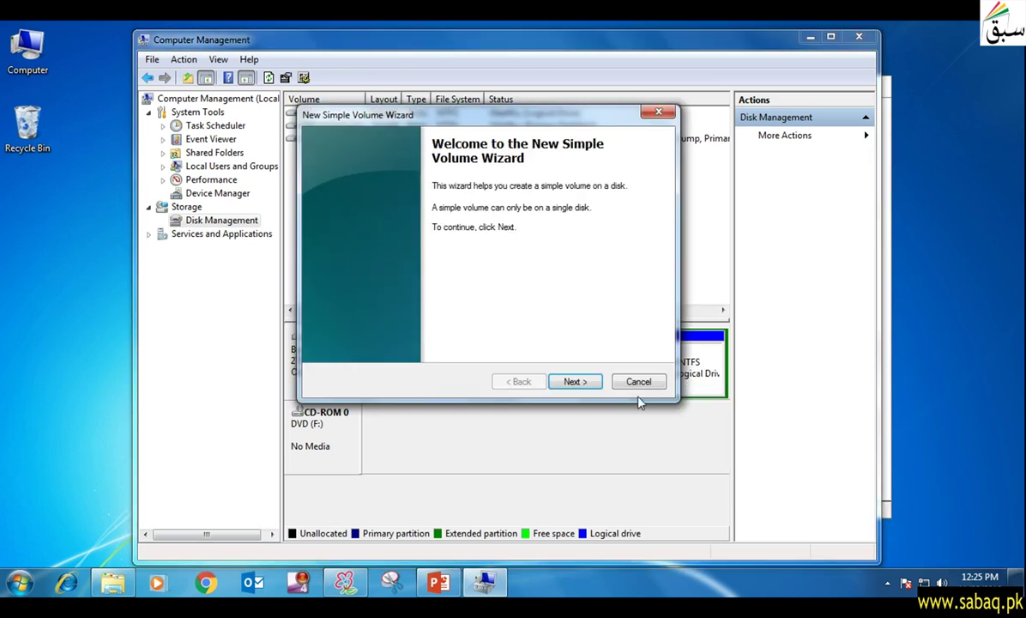
click(573, 384)
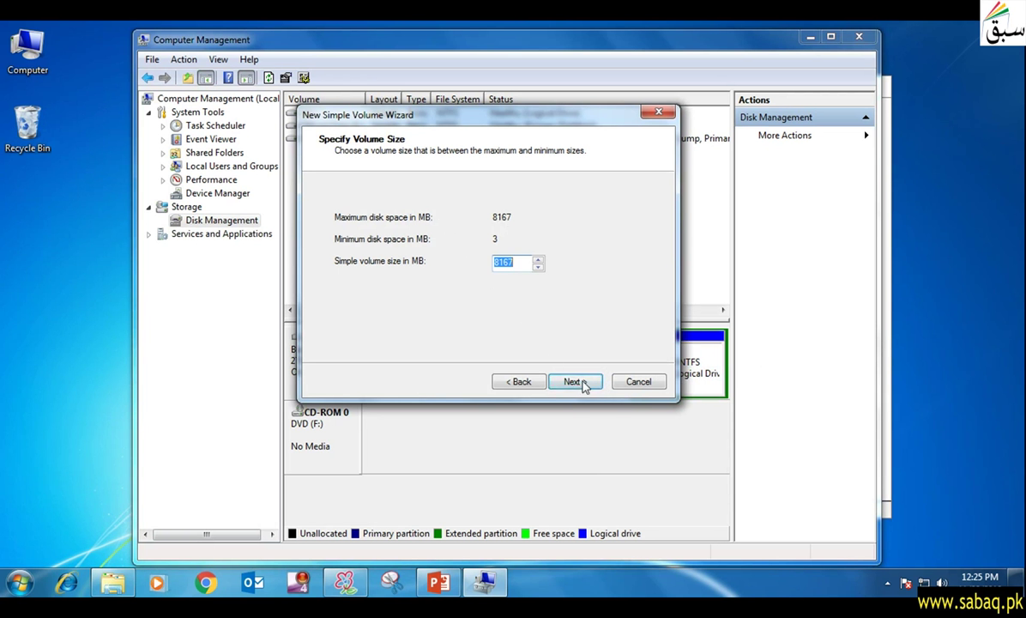
click(580, 385)
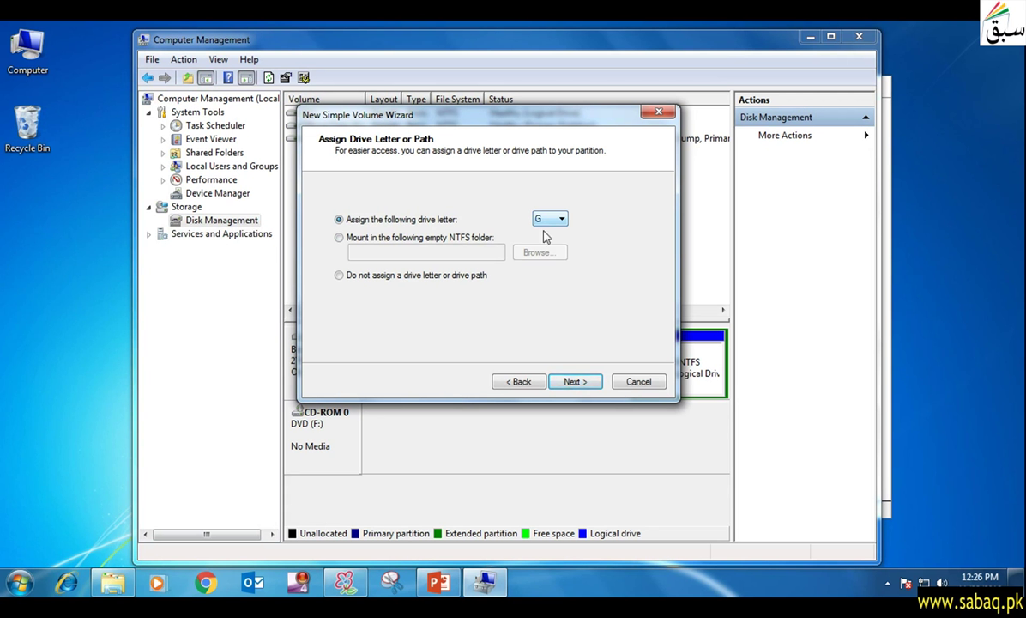
click(579, 384)
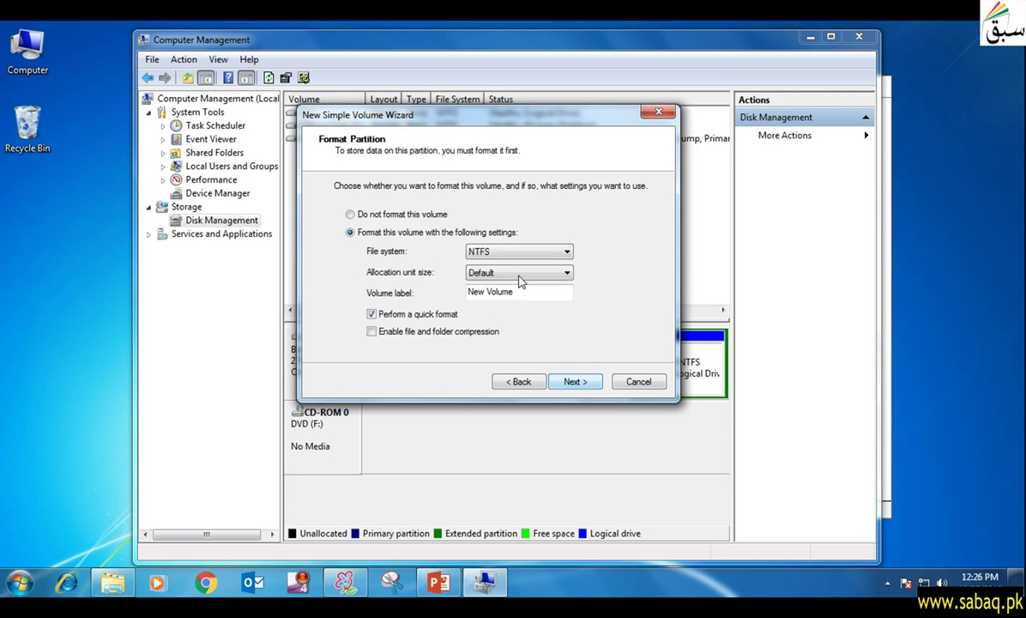
click(565, 252)
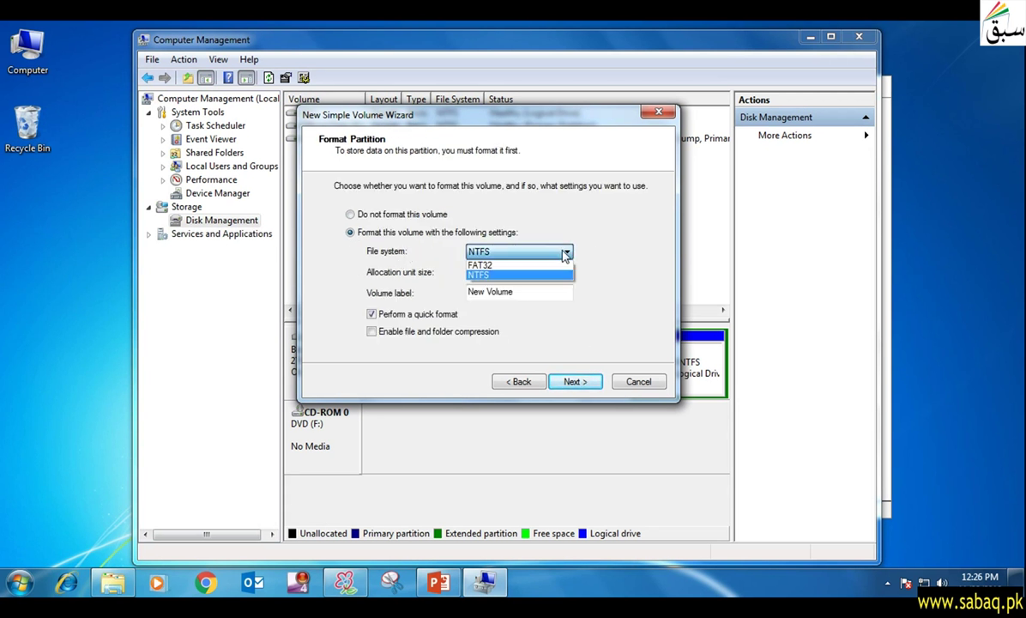
click(562, 254)
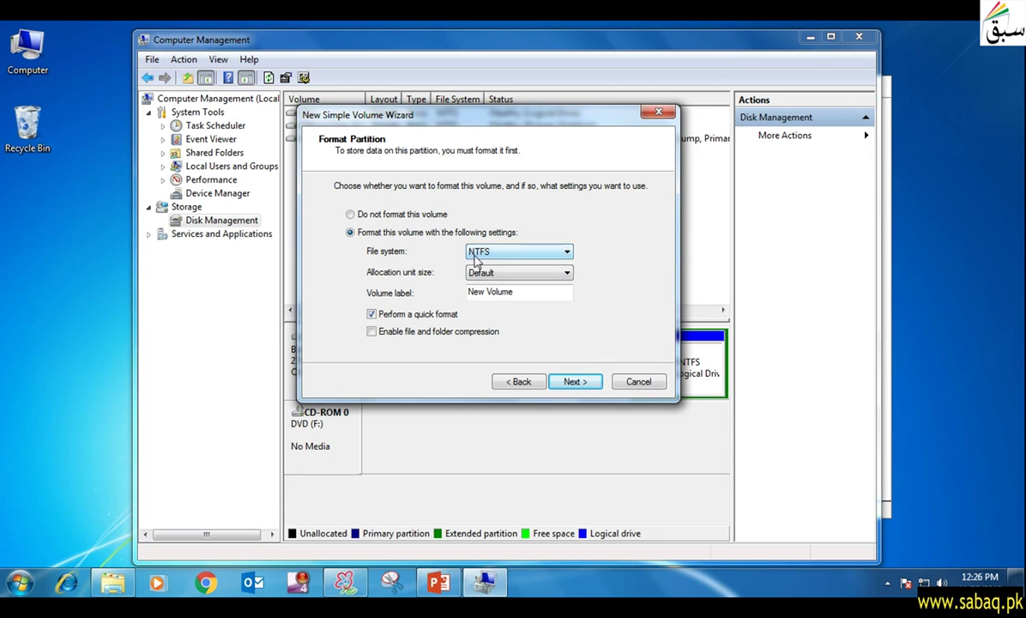
click(578, 382)
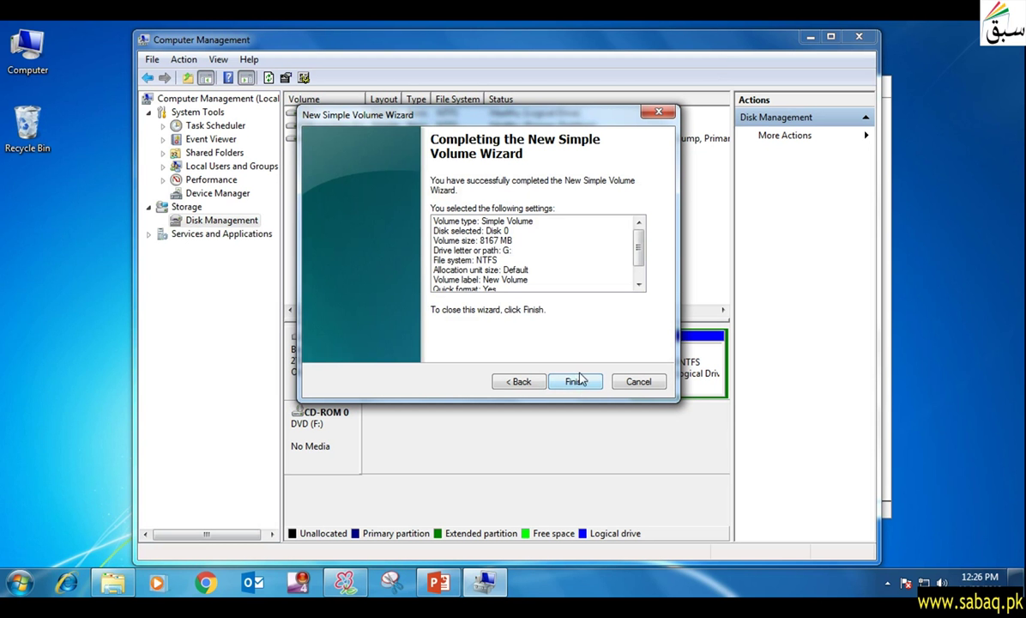
click(577, 381)
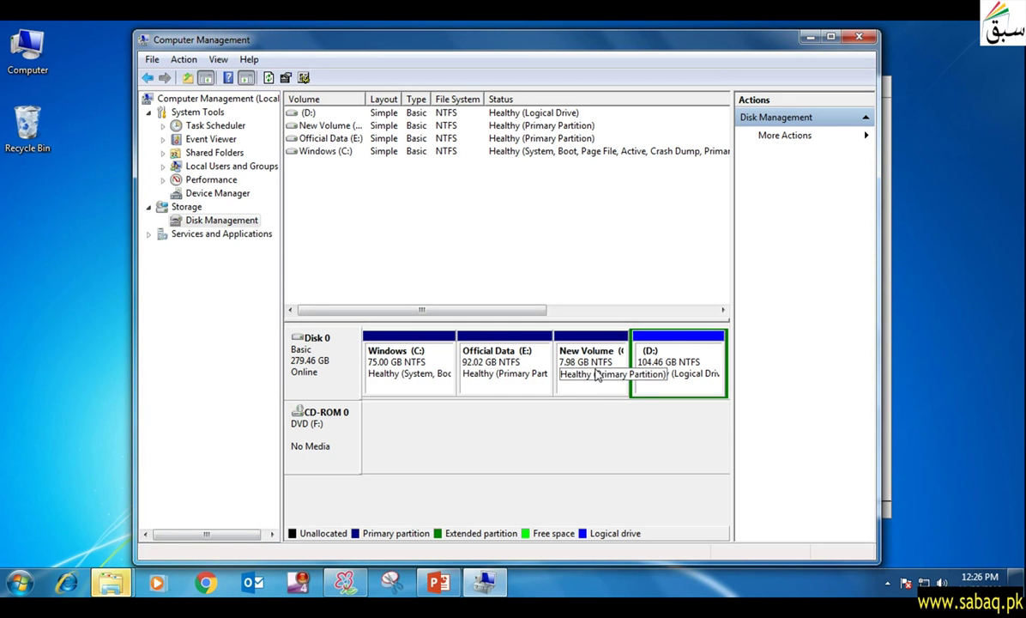
Open the new volume G: from its AutoPlay window and compare its capacity with drive E: in the Computer view
mouse_move(110, 581)
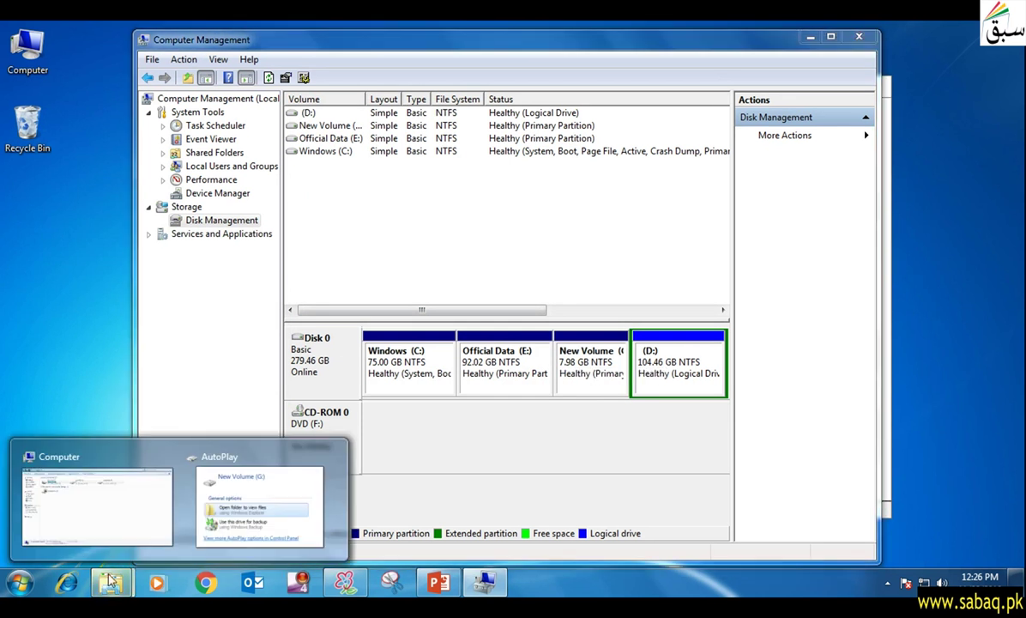
click(211, 519)
click(497, 201)
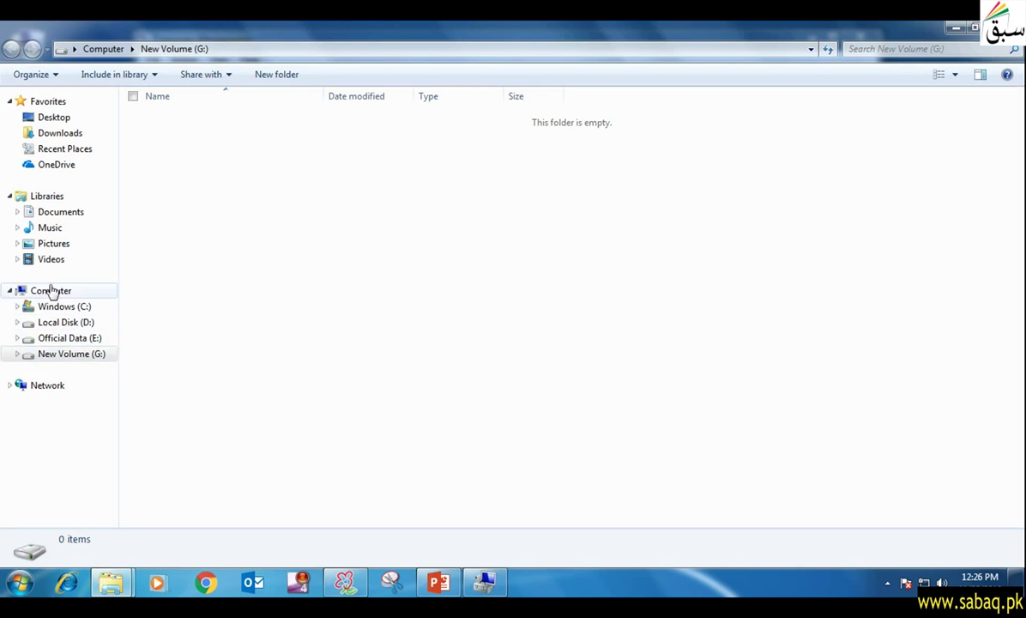
click(50, 291)
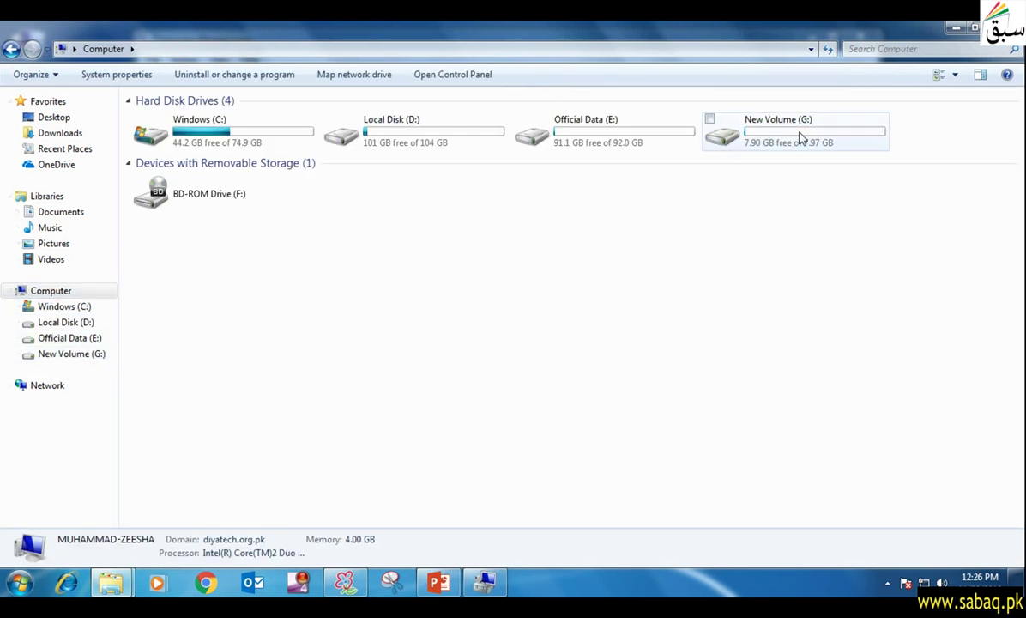
click(761, 129)
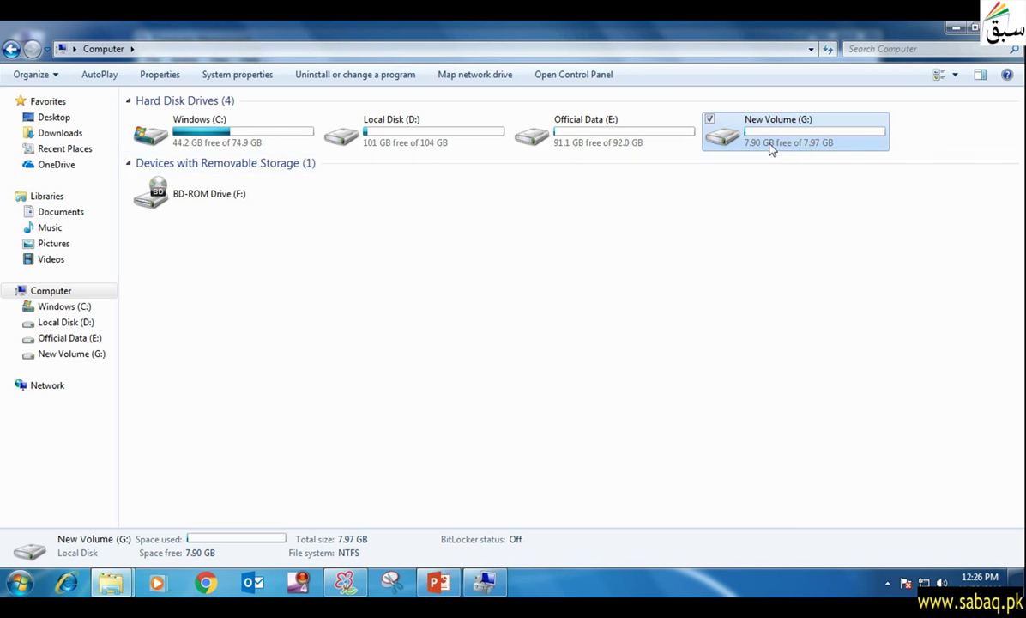
click(592, 145)
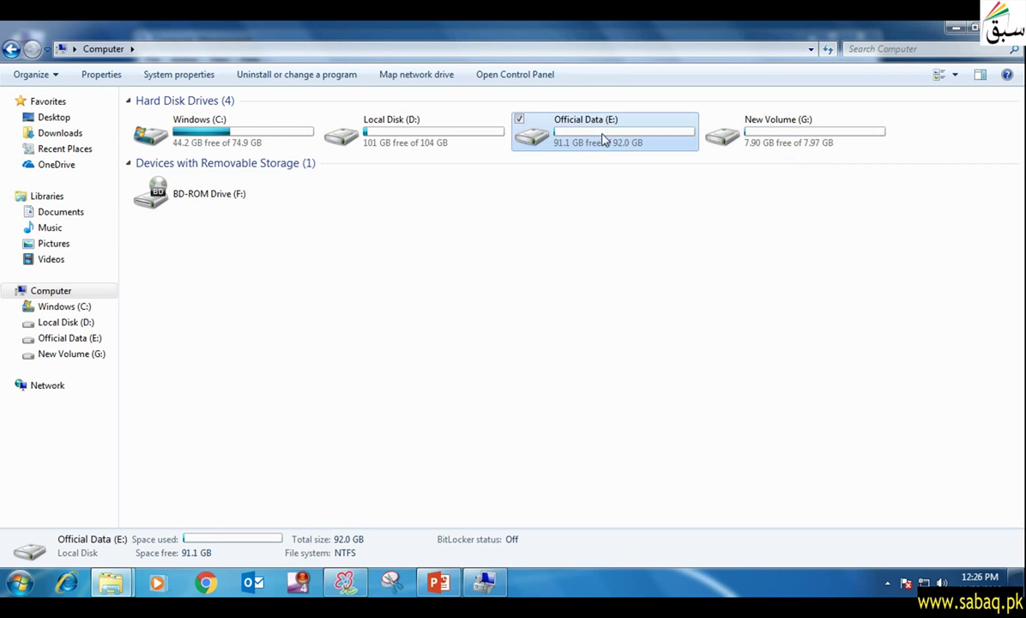
click(854, 136)
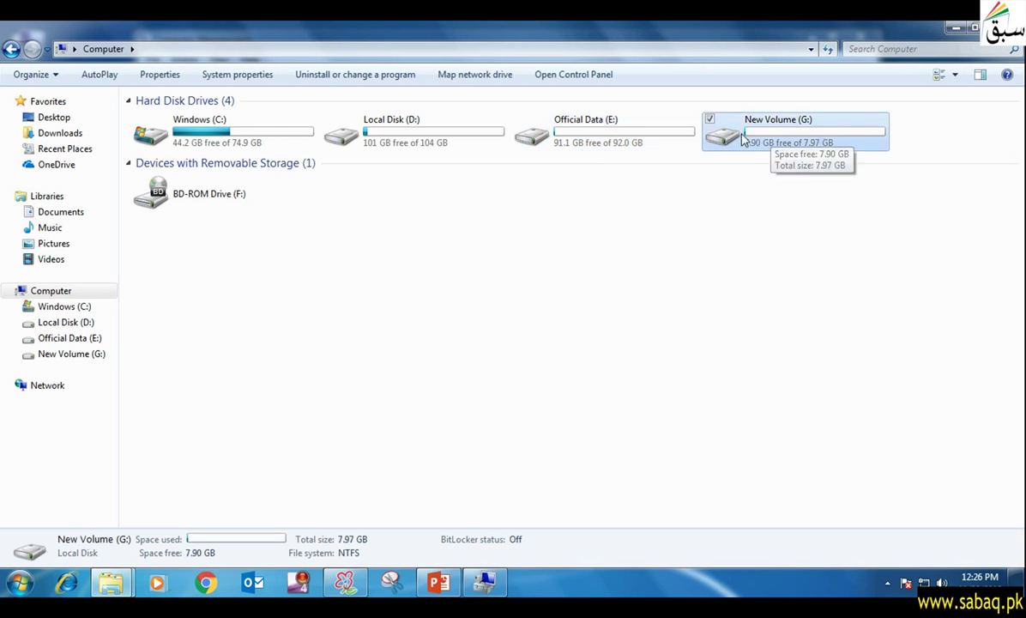
double_click(814, 140)
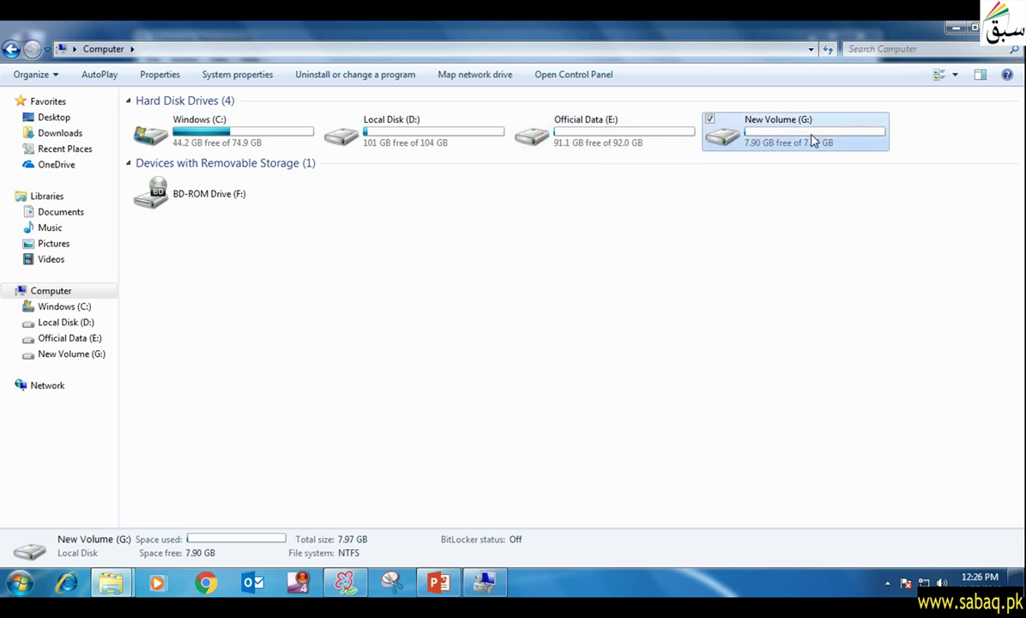
click(9, 49)
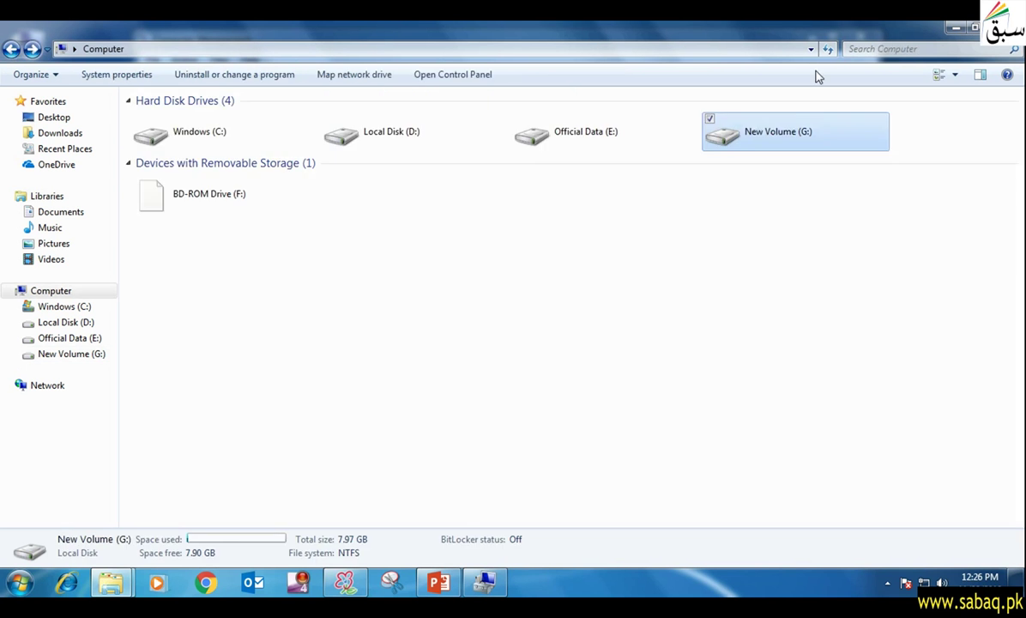
Rename drive G: as Study, granting the administrator permission for the change
right_click(807, 129)
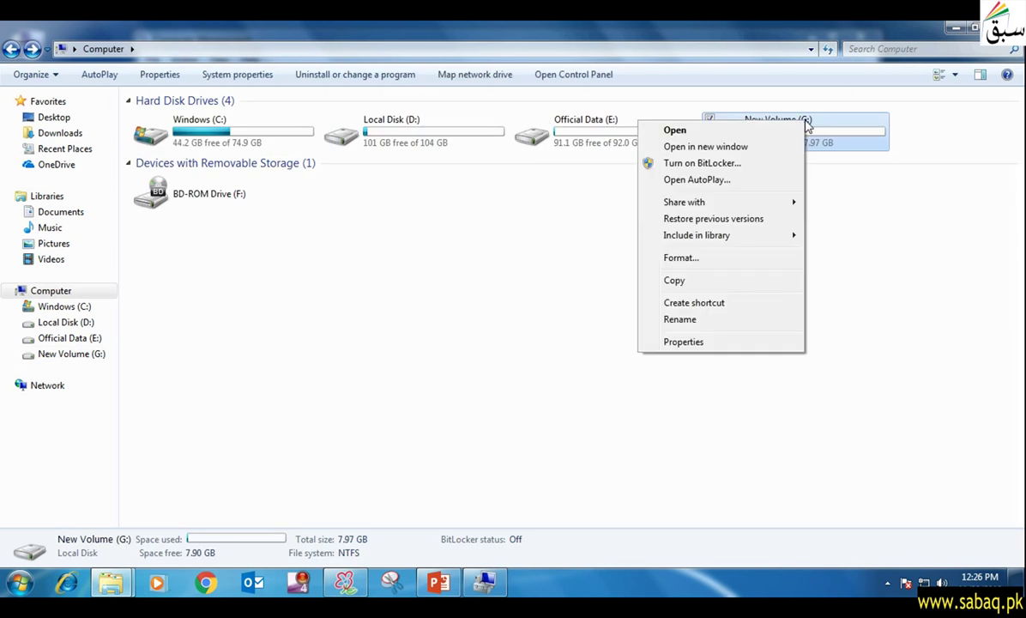
click(747, 320)
key(BackSpace)
text(Study)
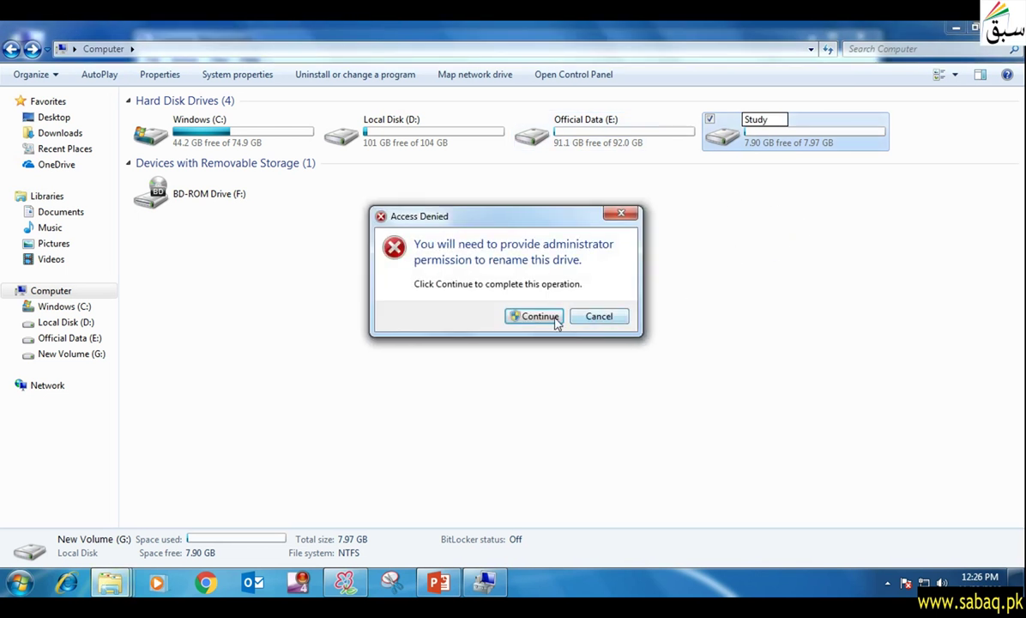
click(517, 317)
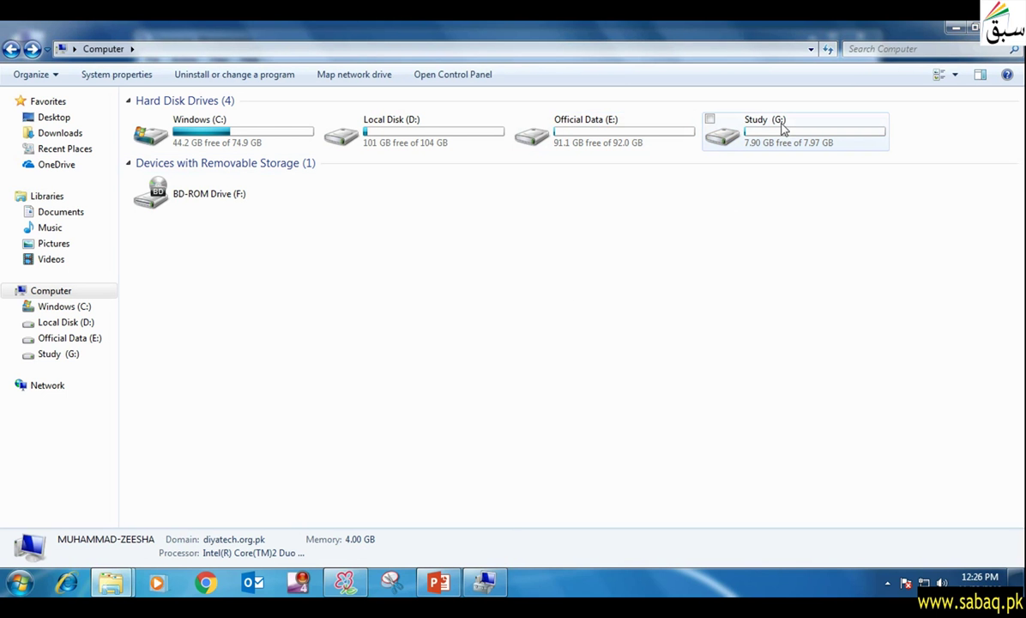
click(780, 127)
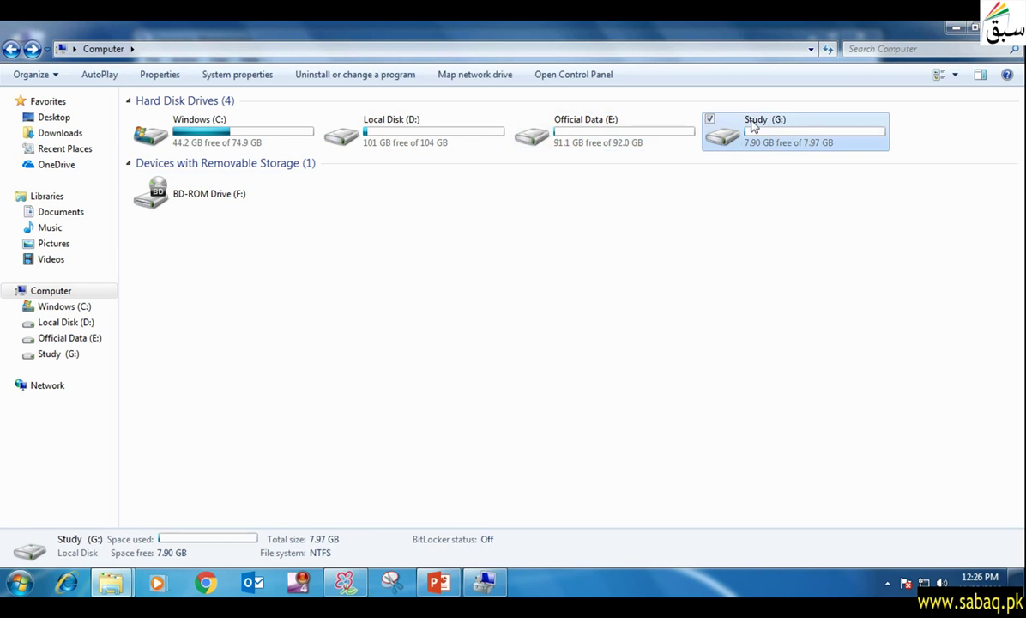
click(792, 247)
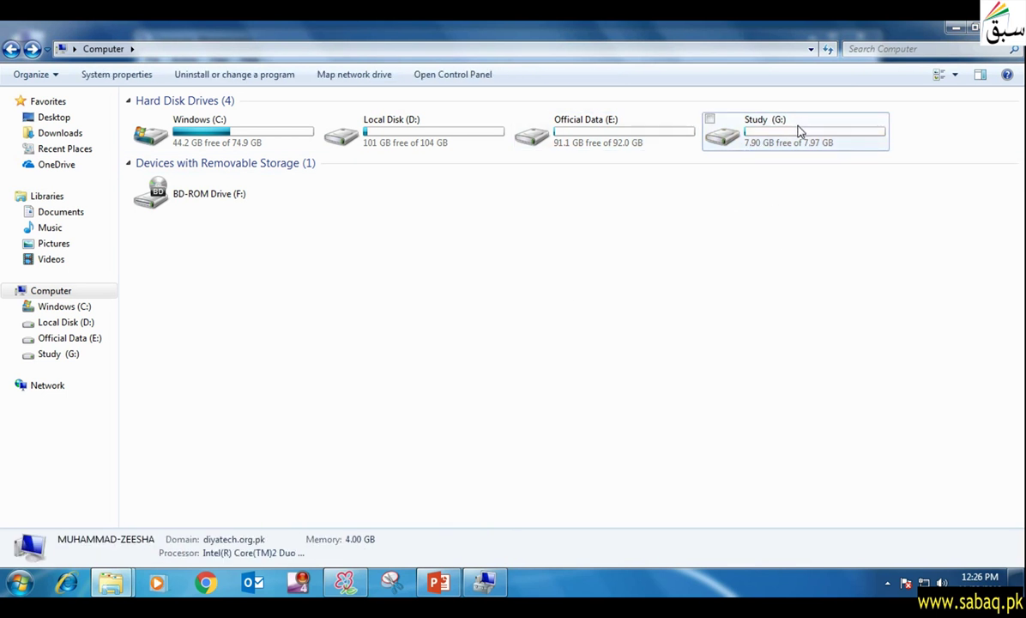
mouse_move(800, 130)
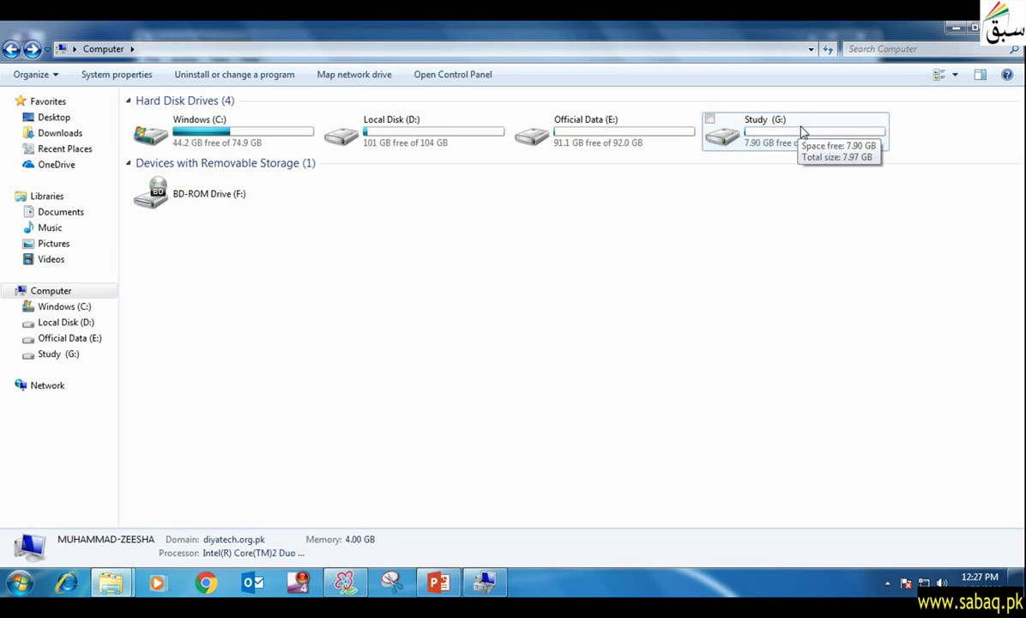
Minimize the Explorer and Computer Management windows and advance the PowerPoint slide show to the Disk Formatting slide
click(955, 28)
click(809, 37)
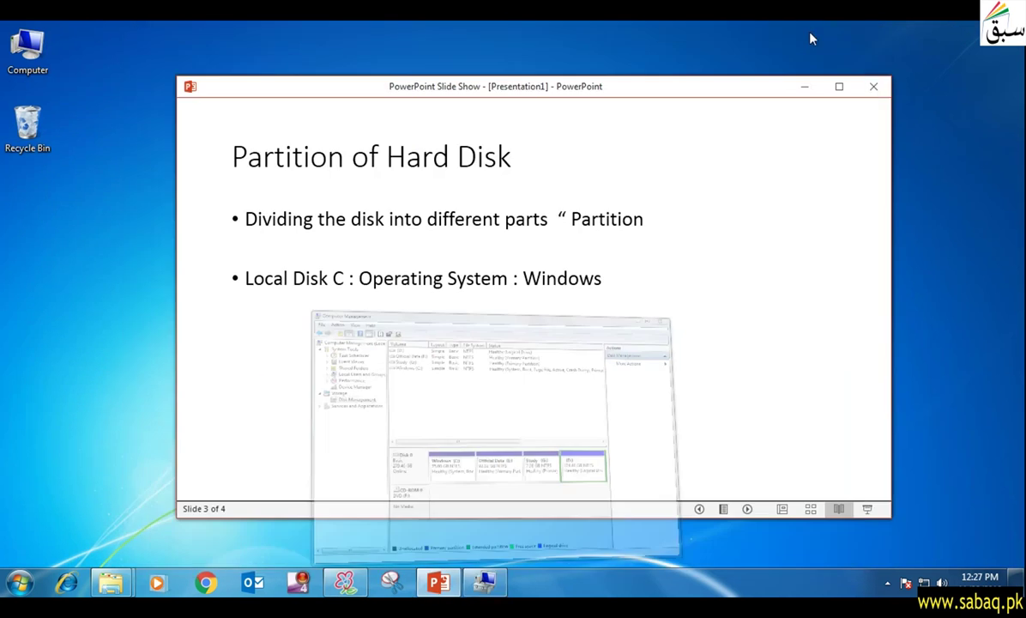
click(565, 245)
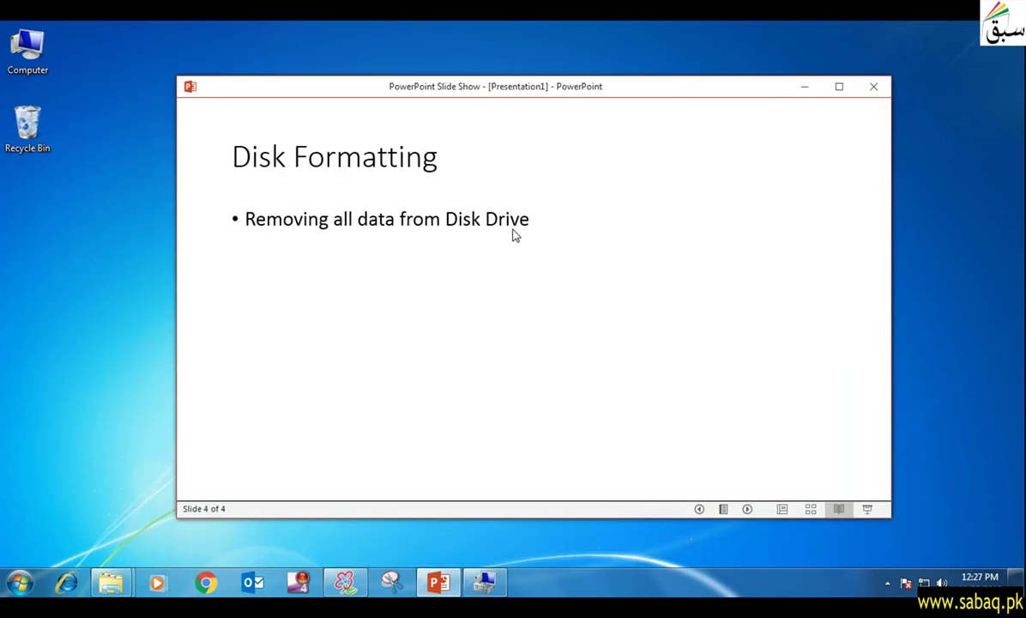
Switch back to Explorer's Computer view and quick-format the Study (G:) drive as NTFS with 4096-byte allocation units, keeping its label
click(111, 582)
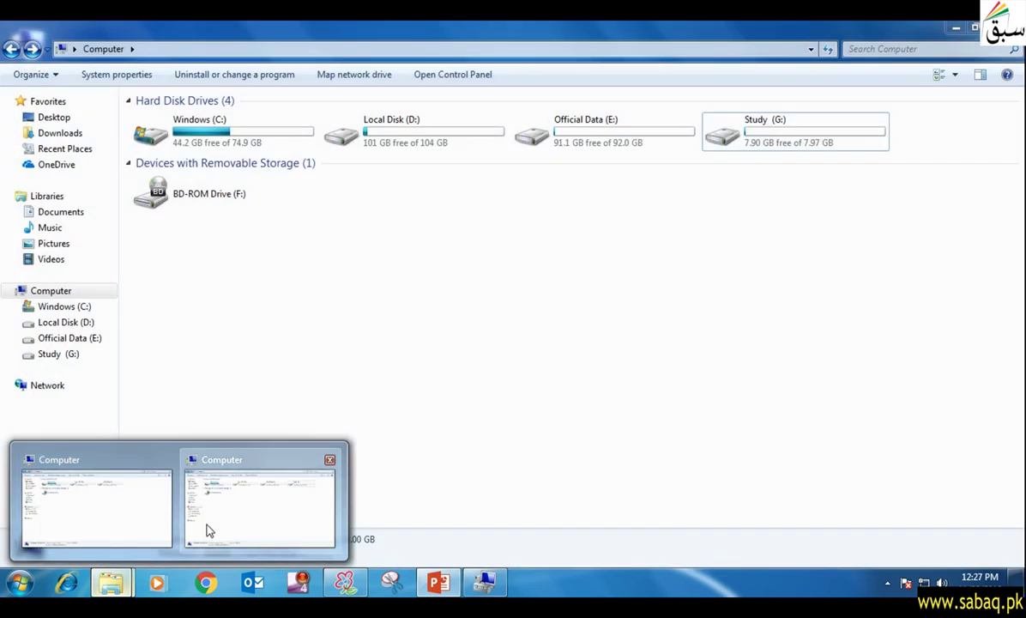
click(206, 515)
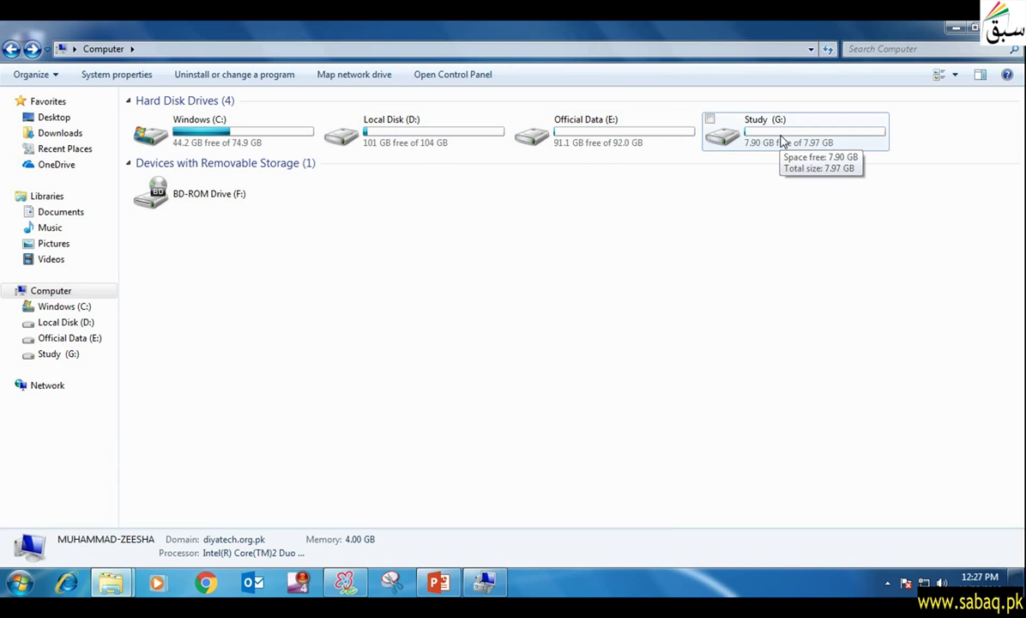
right_click(783, 140)
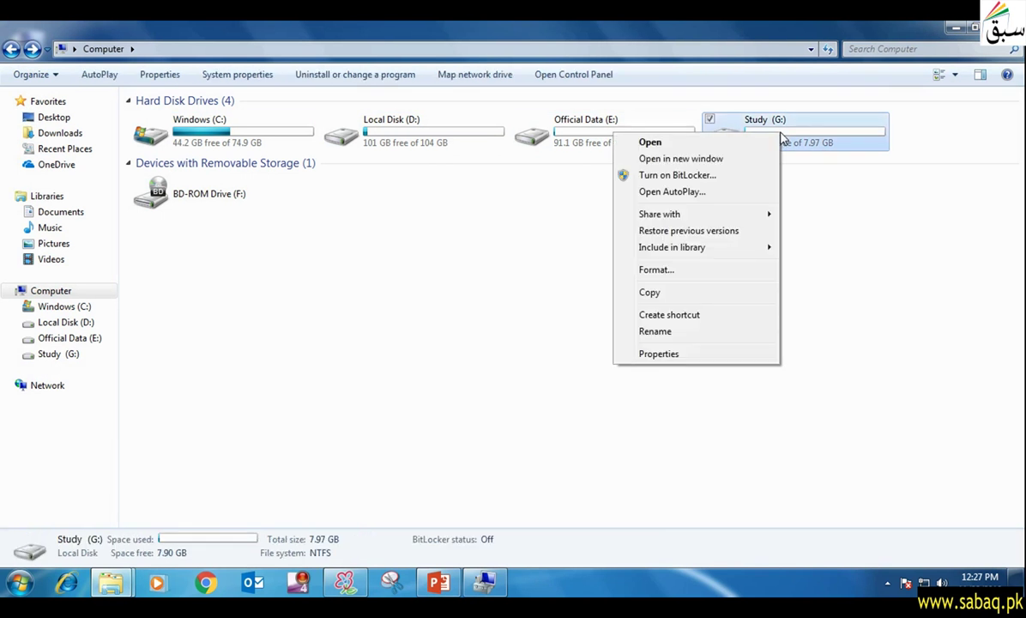
click(696, 273)
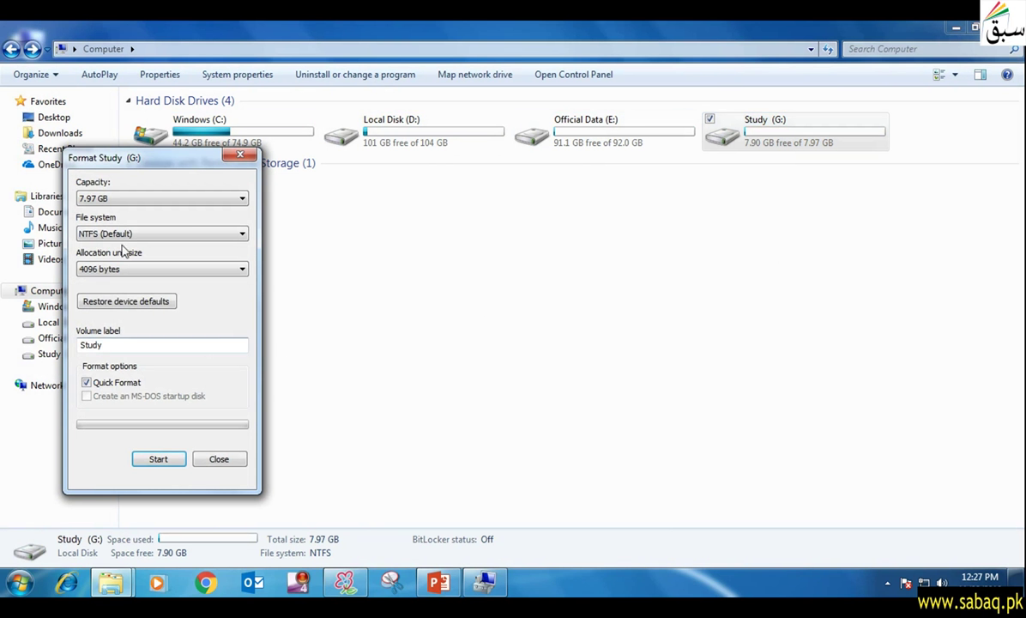
click(157, 461)
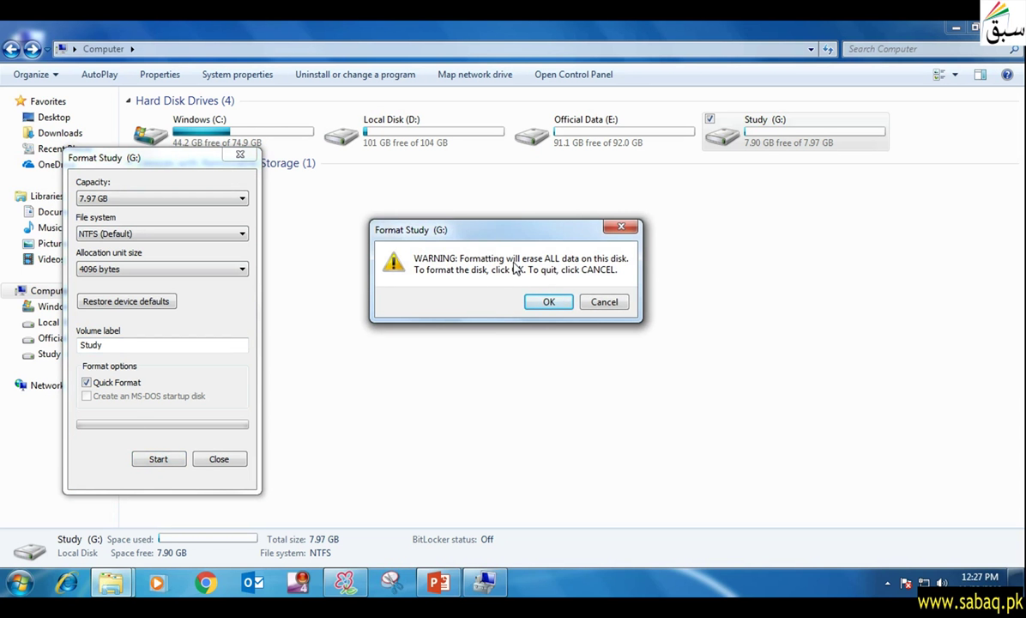
click(549, 302)
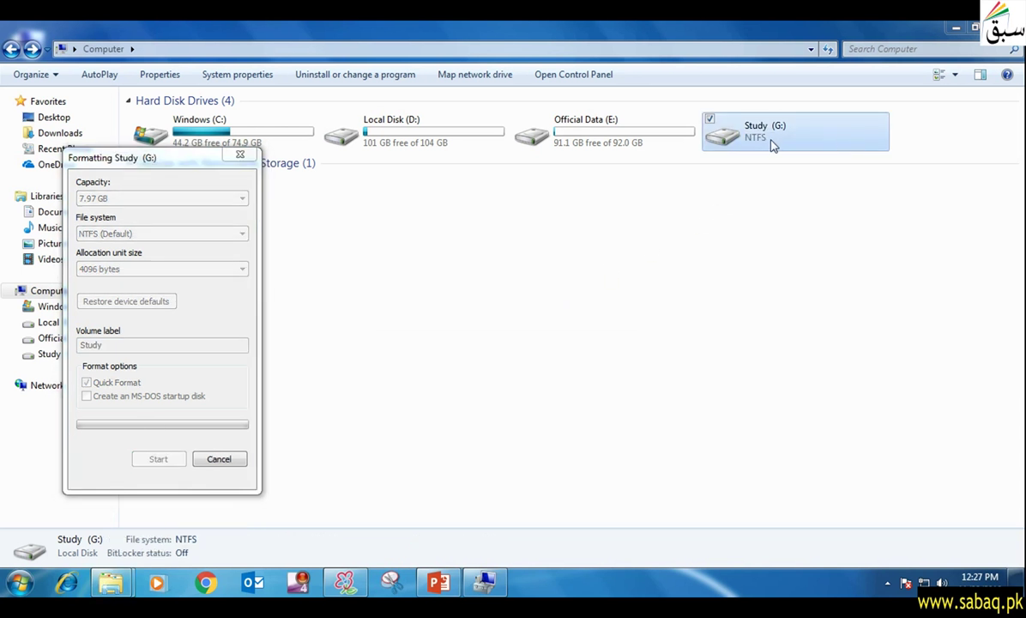
click(611, 300)
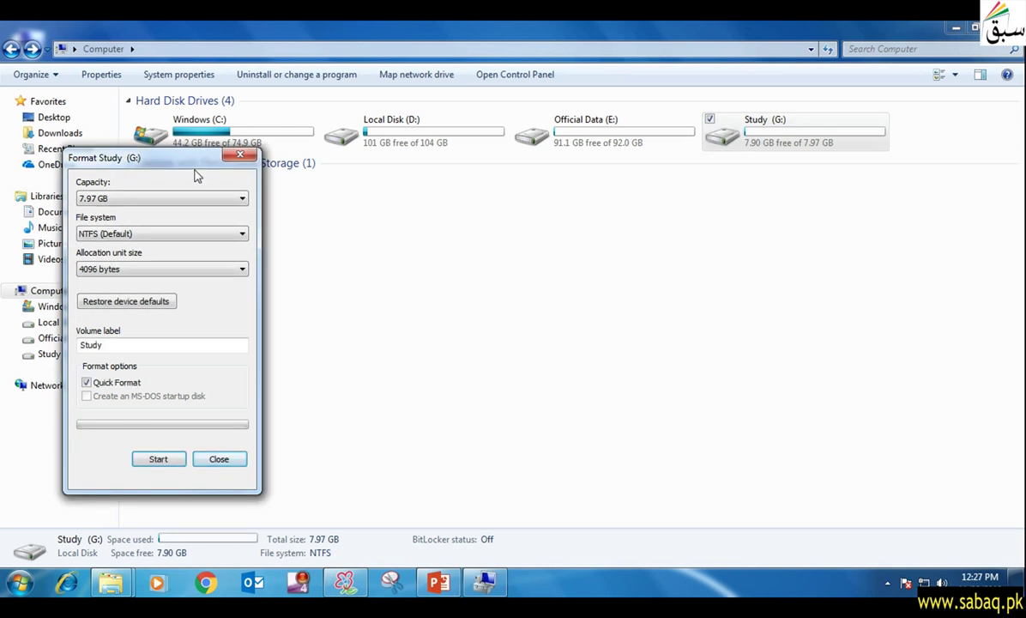
click(241, 157)
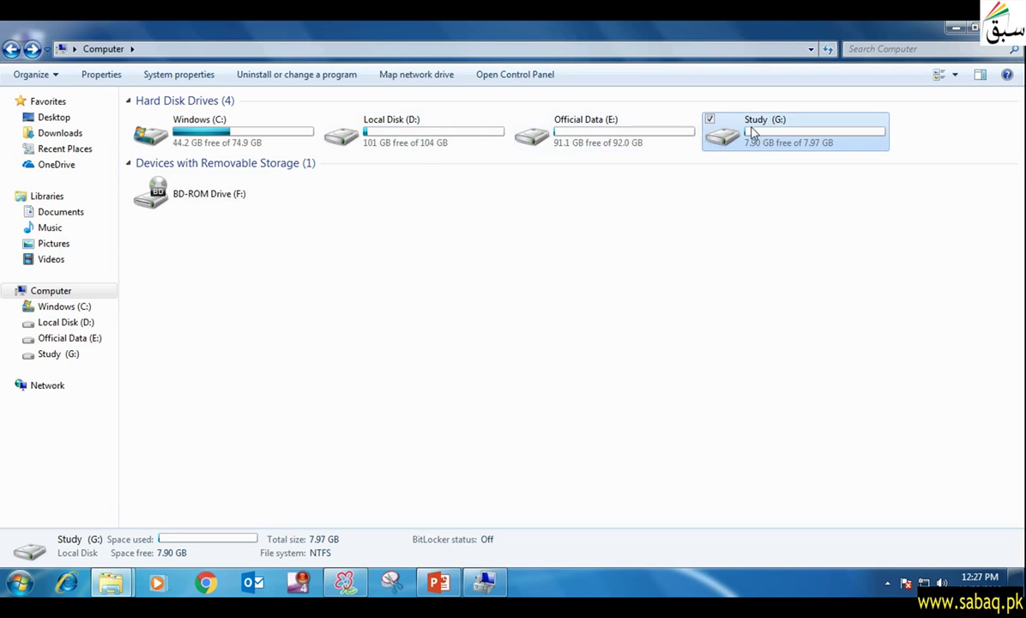
right_click(431, 134)
right_click(447, 130)
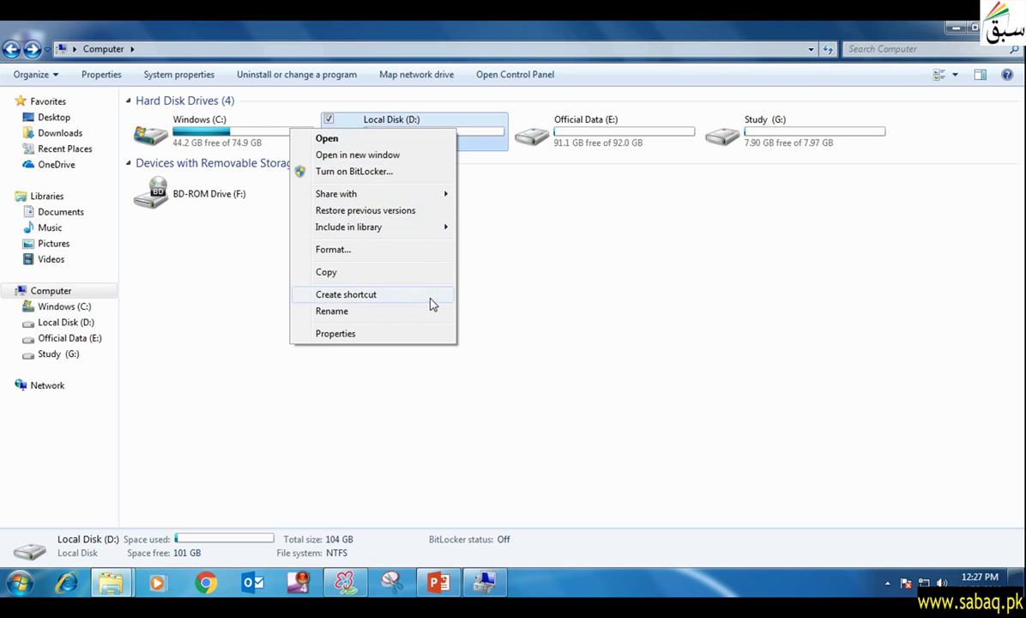
click(566, 295)
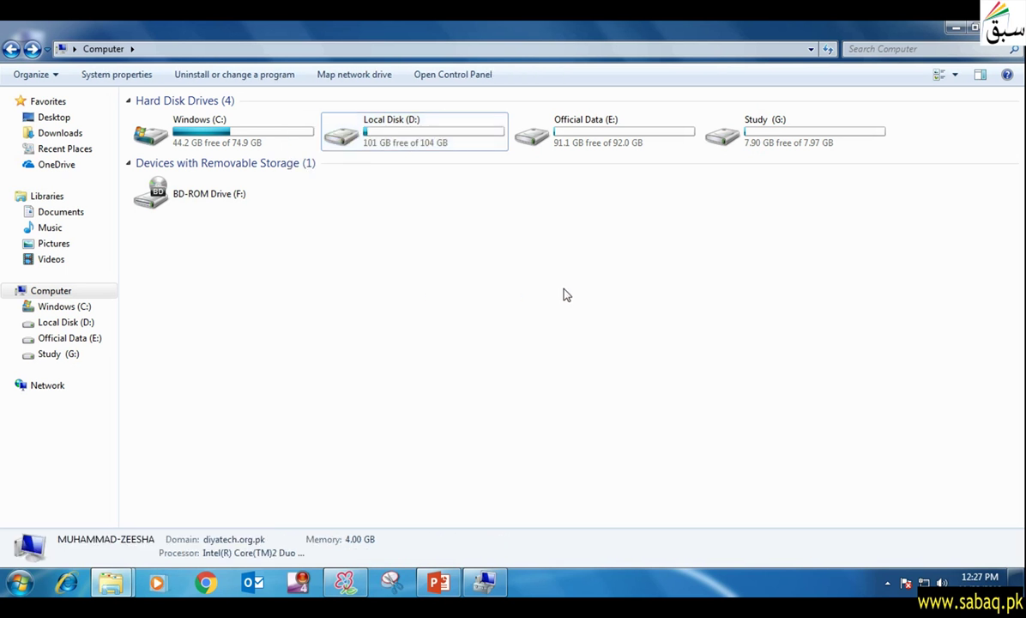
Minimize the Explorer window and advance the PowerPoint slide show past the Disk Formatting slide to its end
click(954, 29)
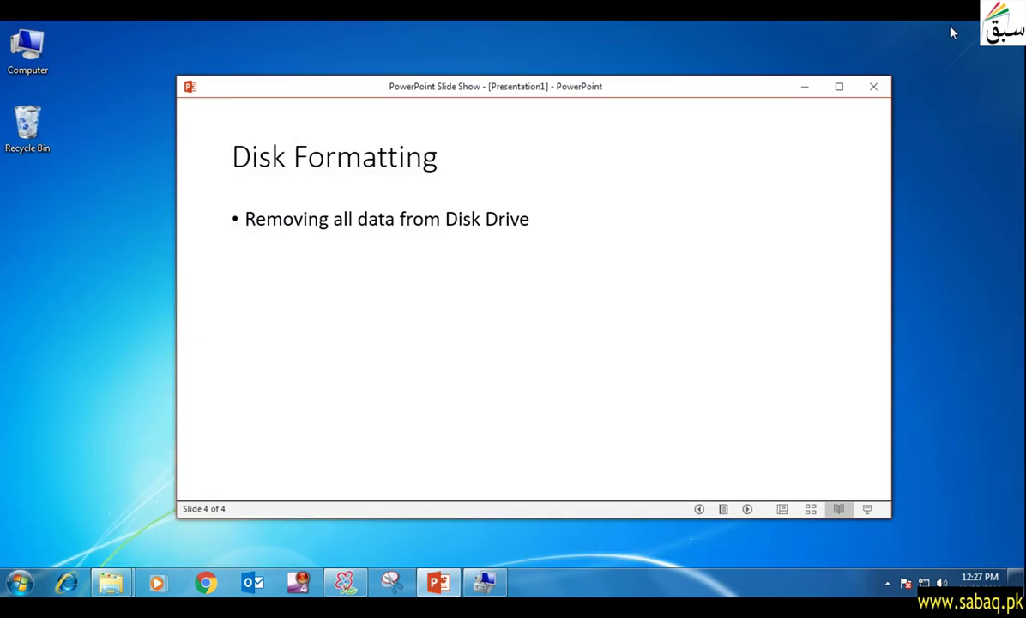
click(721, 237)
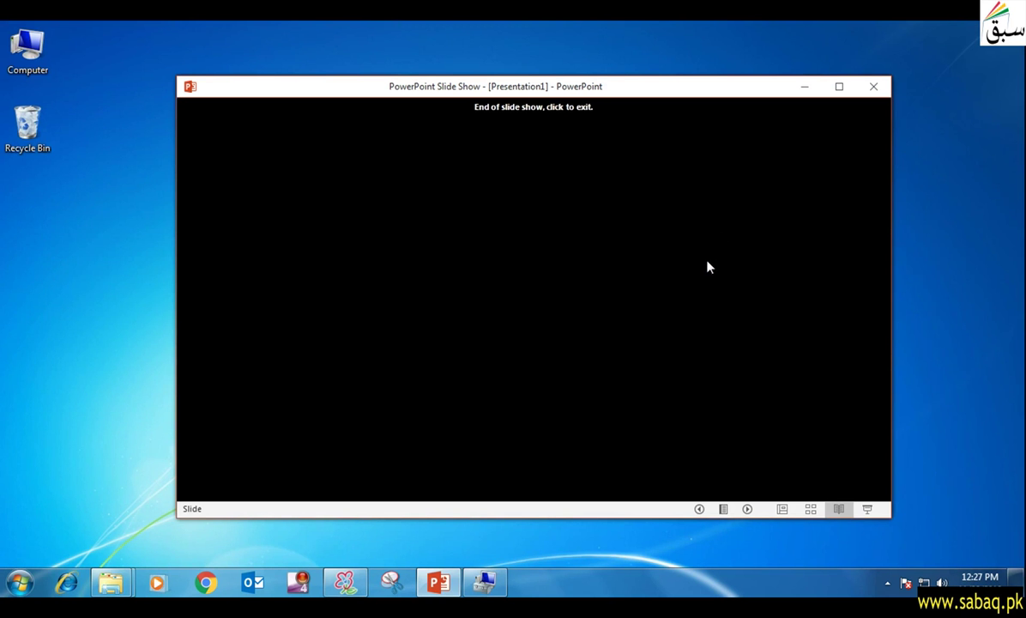